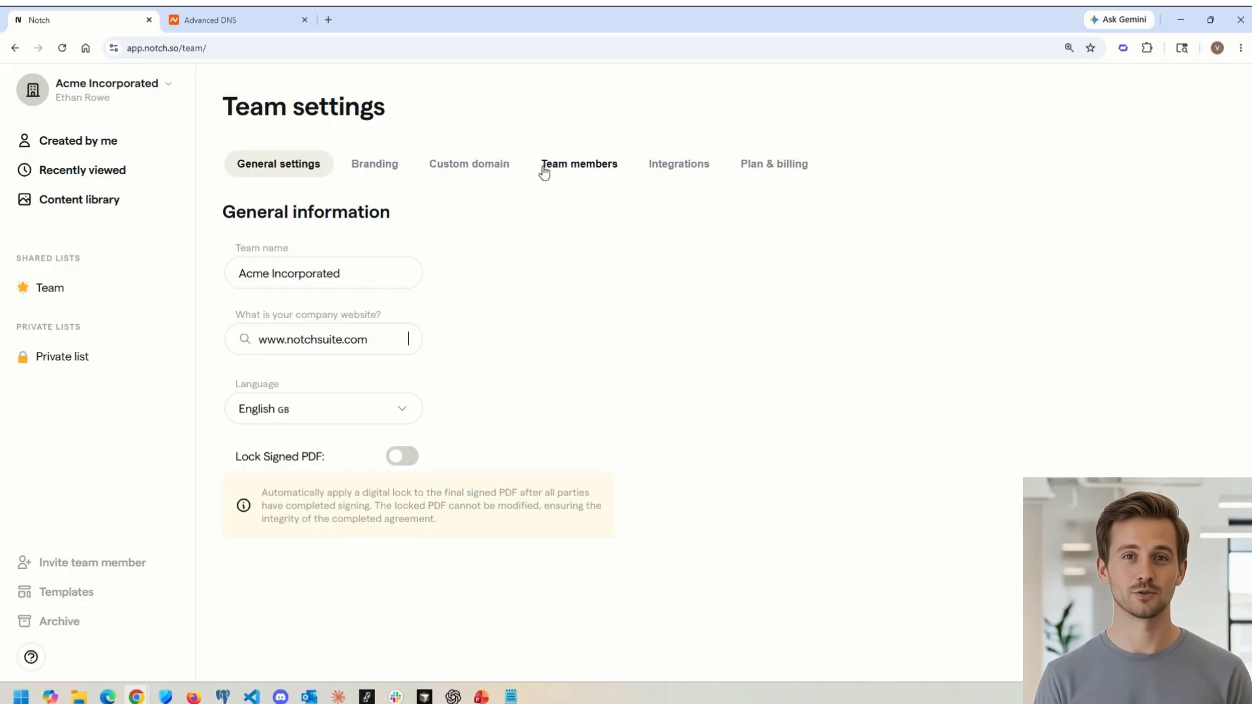
Step: Set the team's custom domain to proposals.notchsuite.com
click(468, 167)
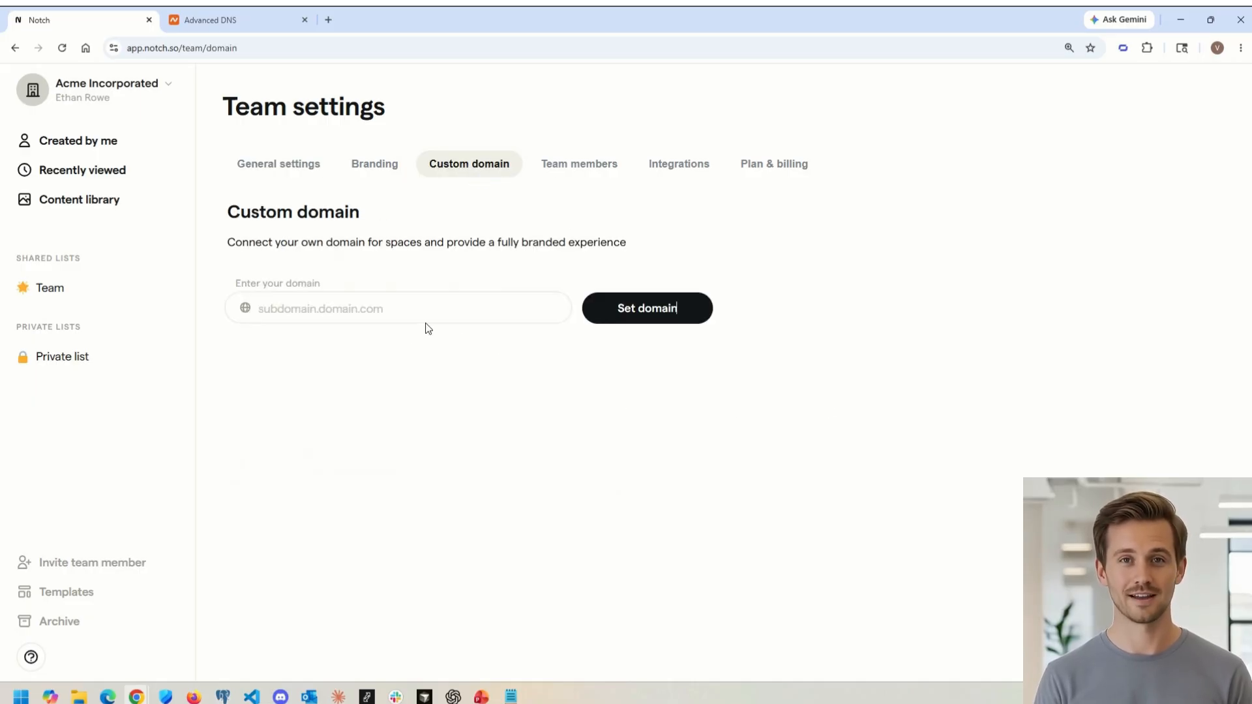
click(402, 311)
text(proposals)
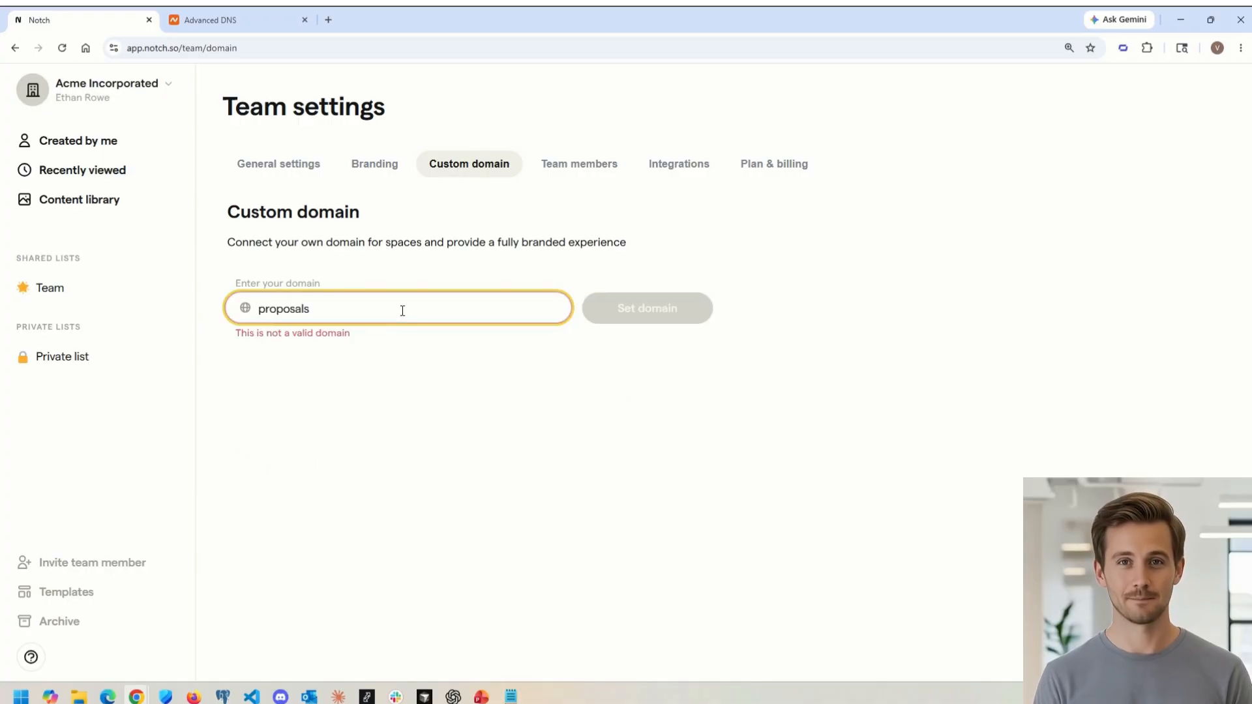
text(.no)
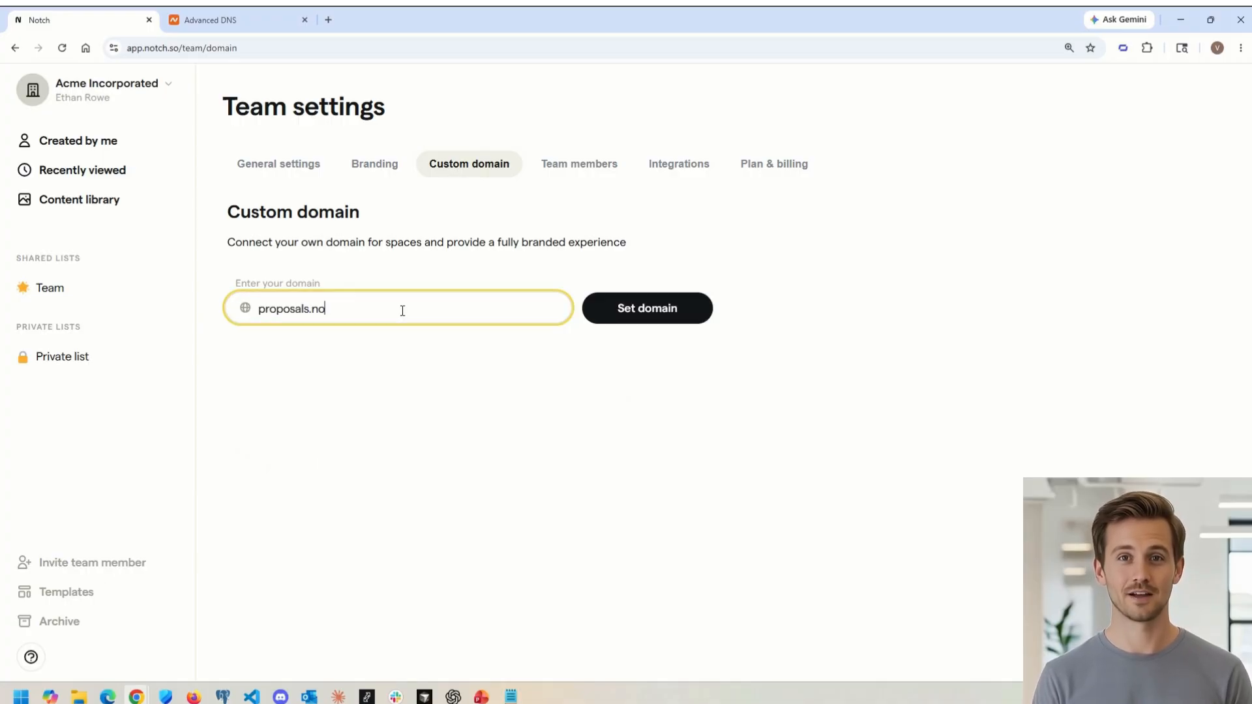
text(tchsuite)
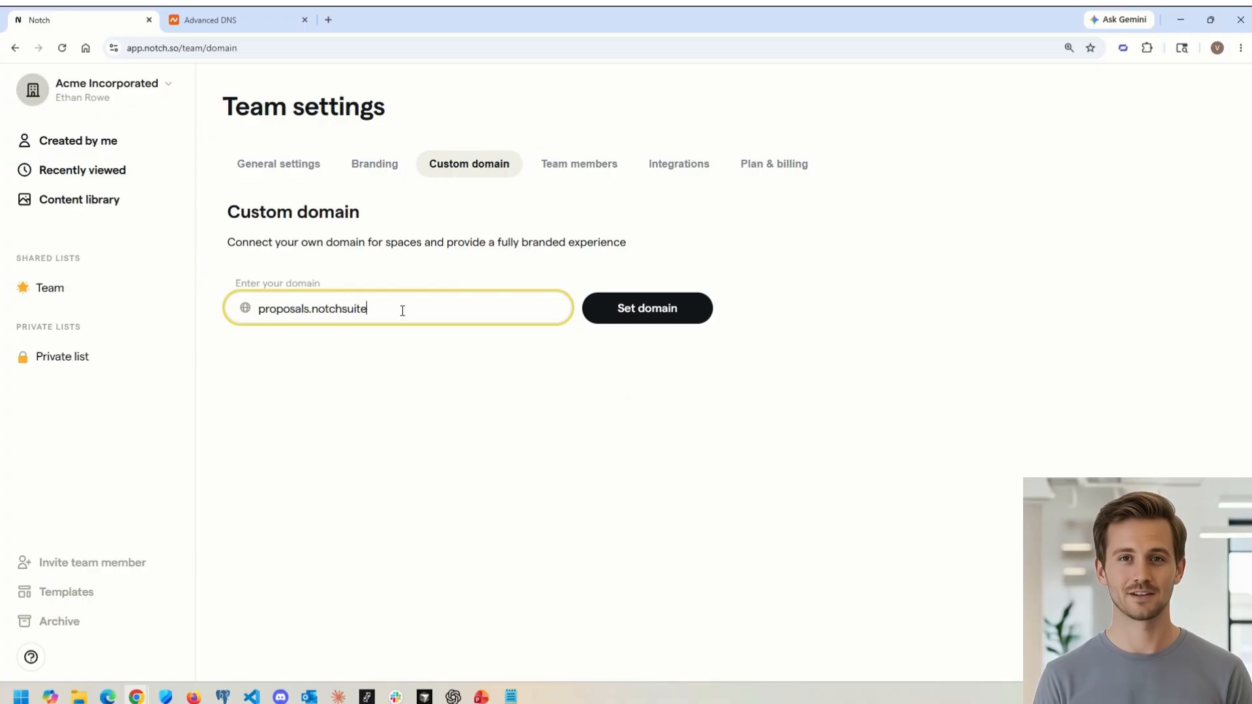
text(.com)
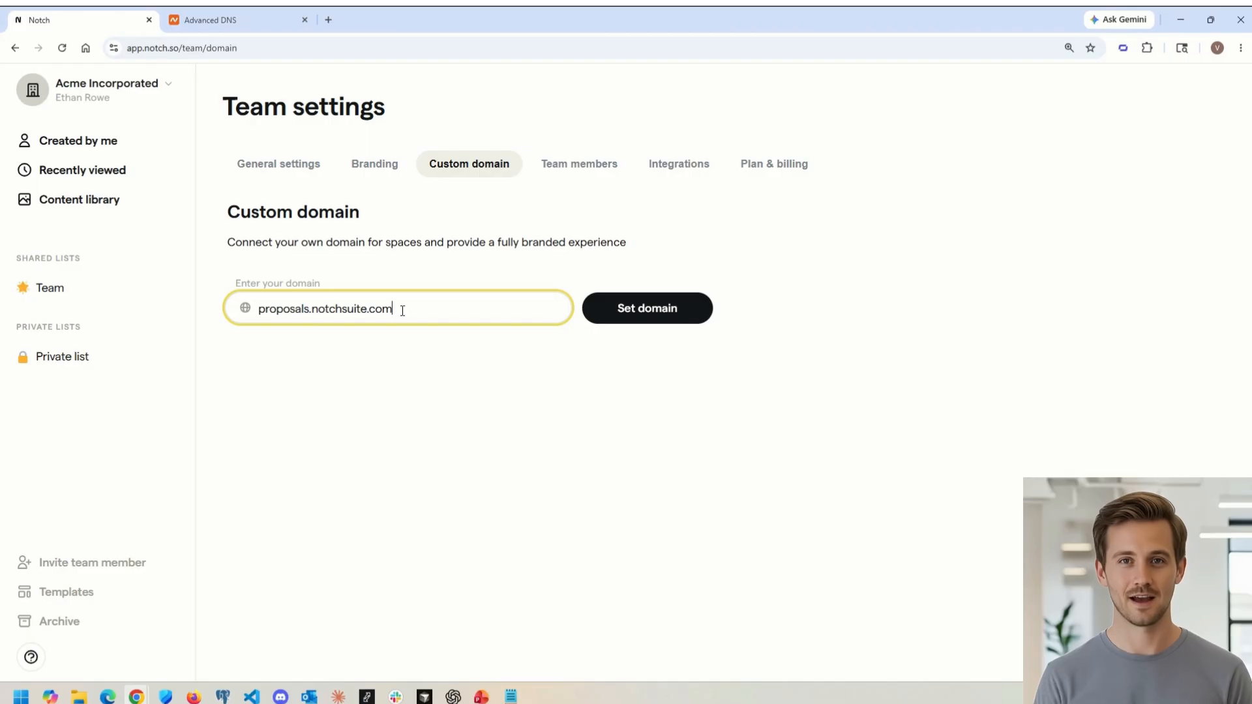
click(997, 339)
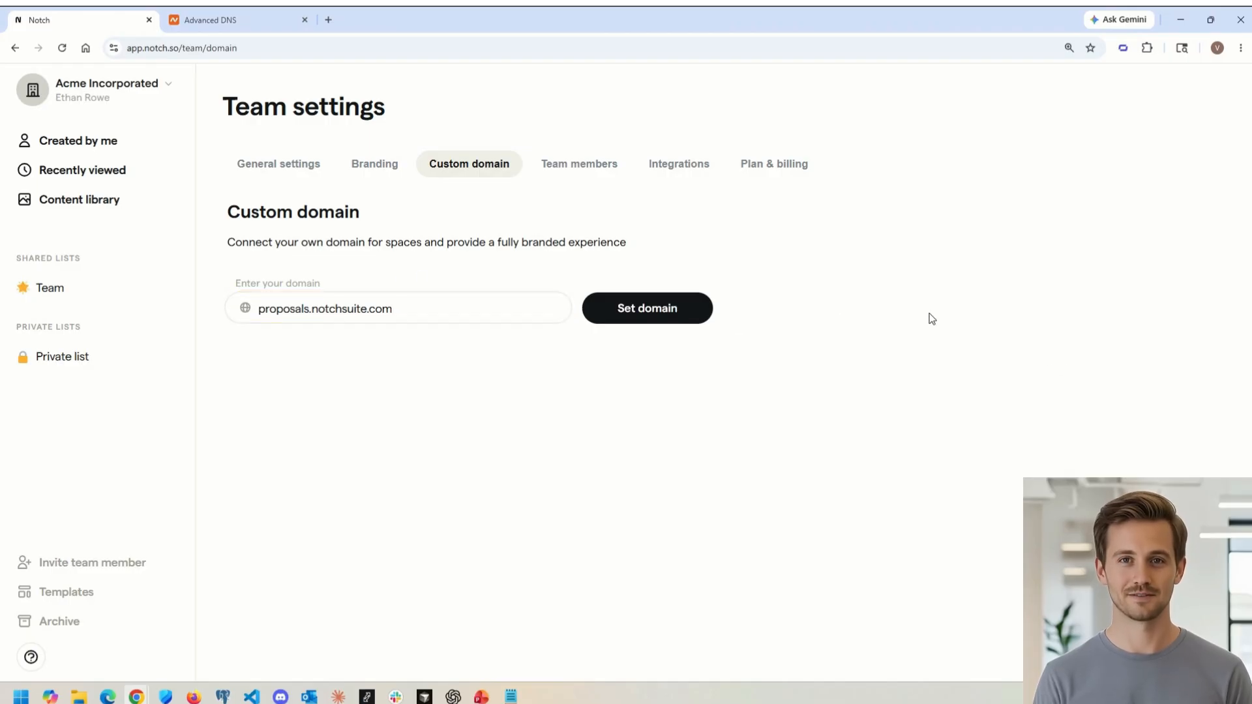
click(660, 316)
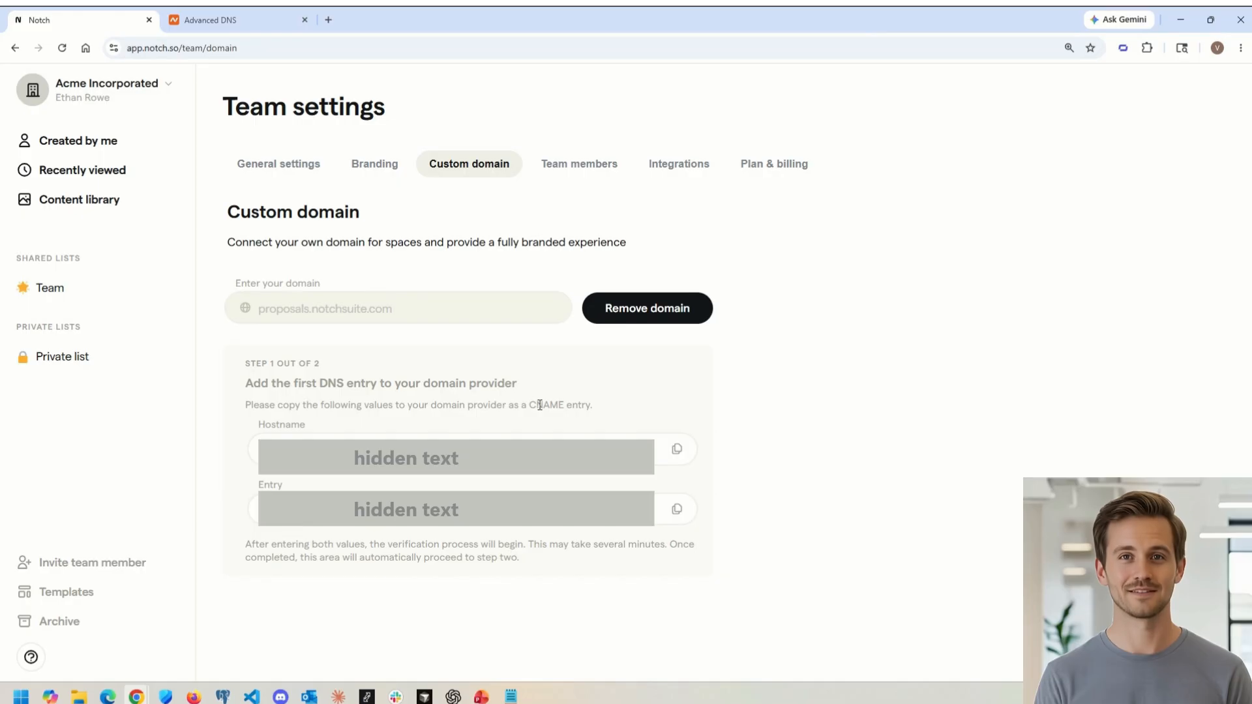
Step: Copy the first DNS hostname and start a new CNAME record in the domain's Advanced DNS host records using it as host
click(677, 449)
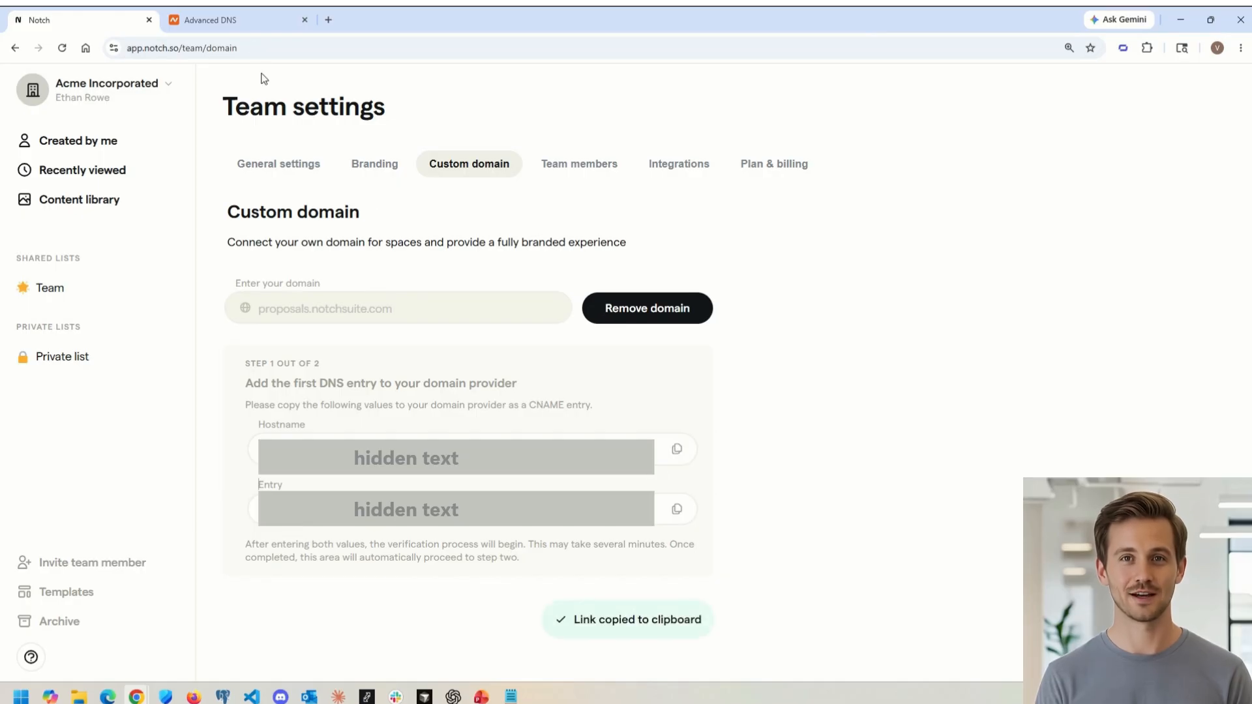
click(231, 18)
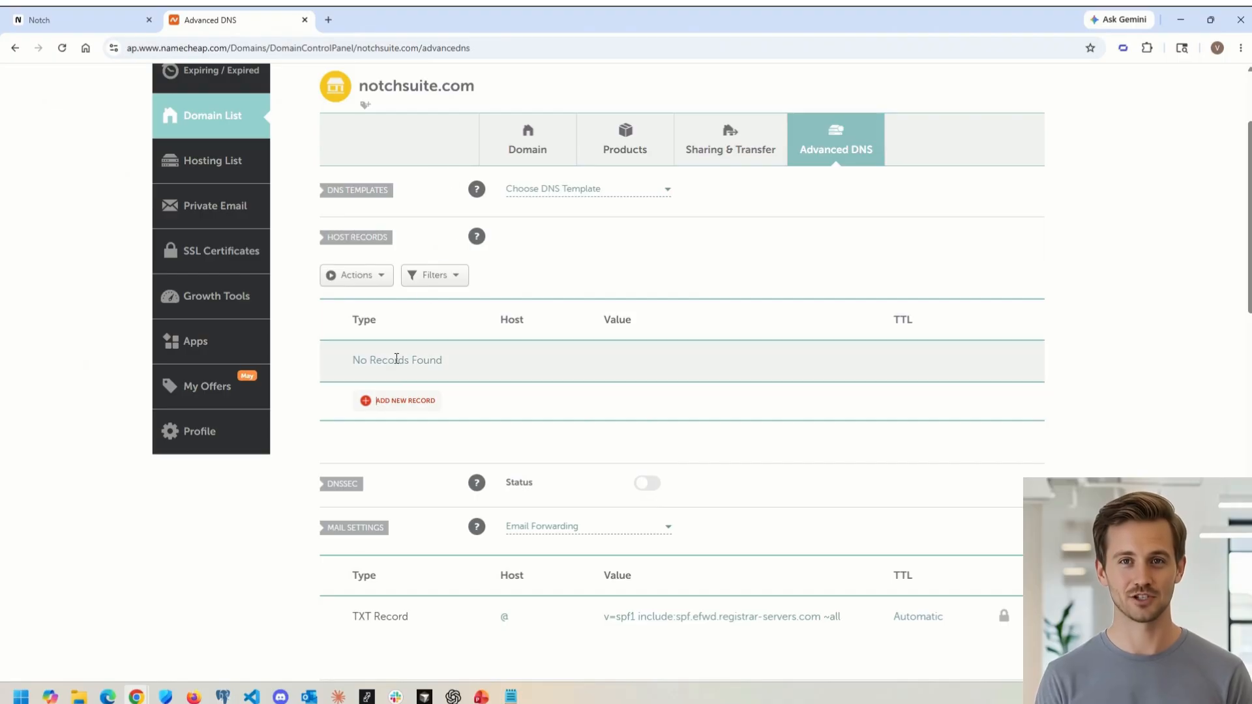
click(381, 399)
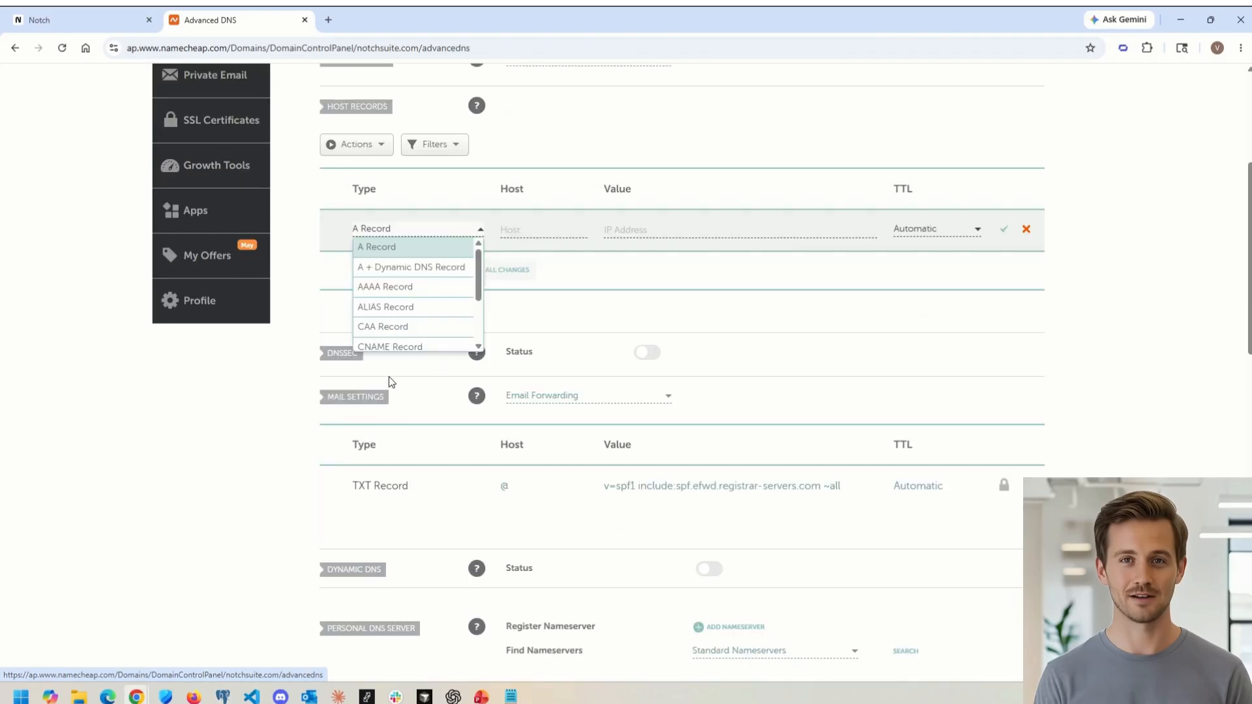
click(398, 339)
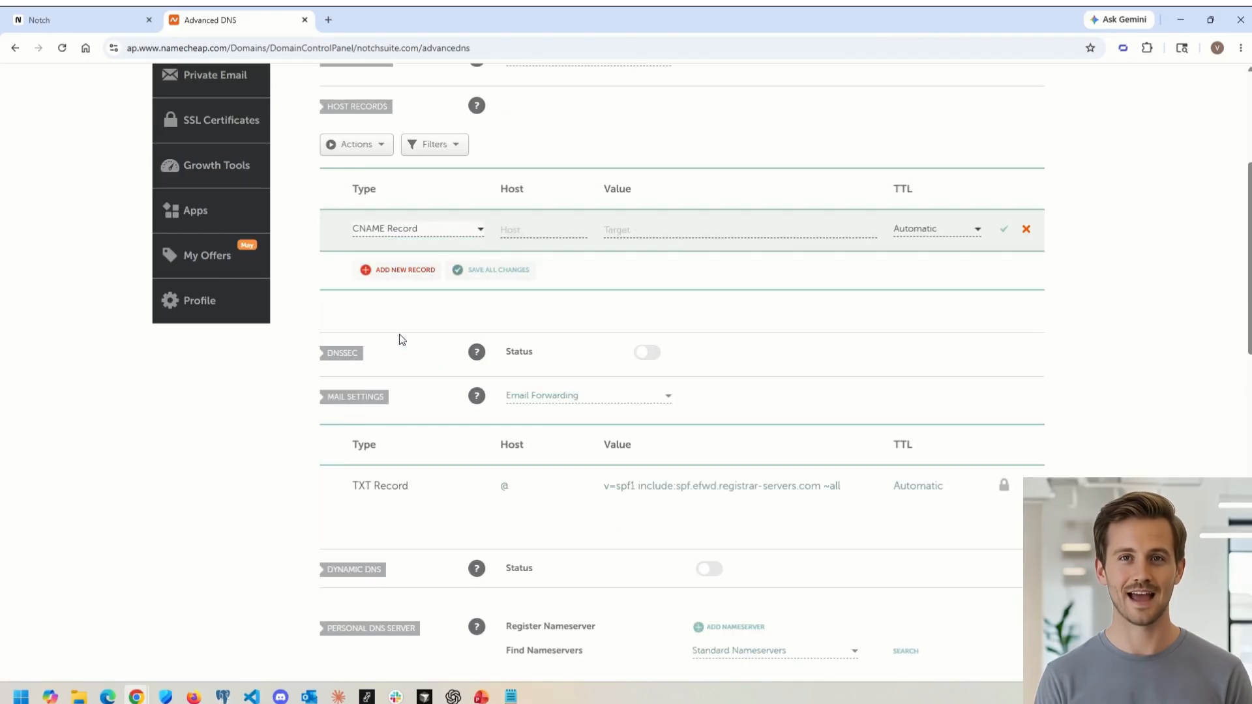
click(508, 231)
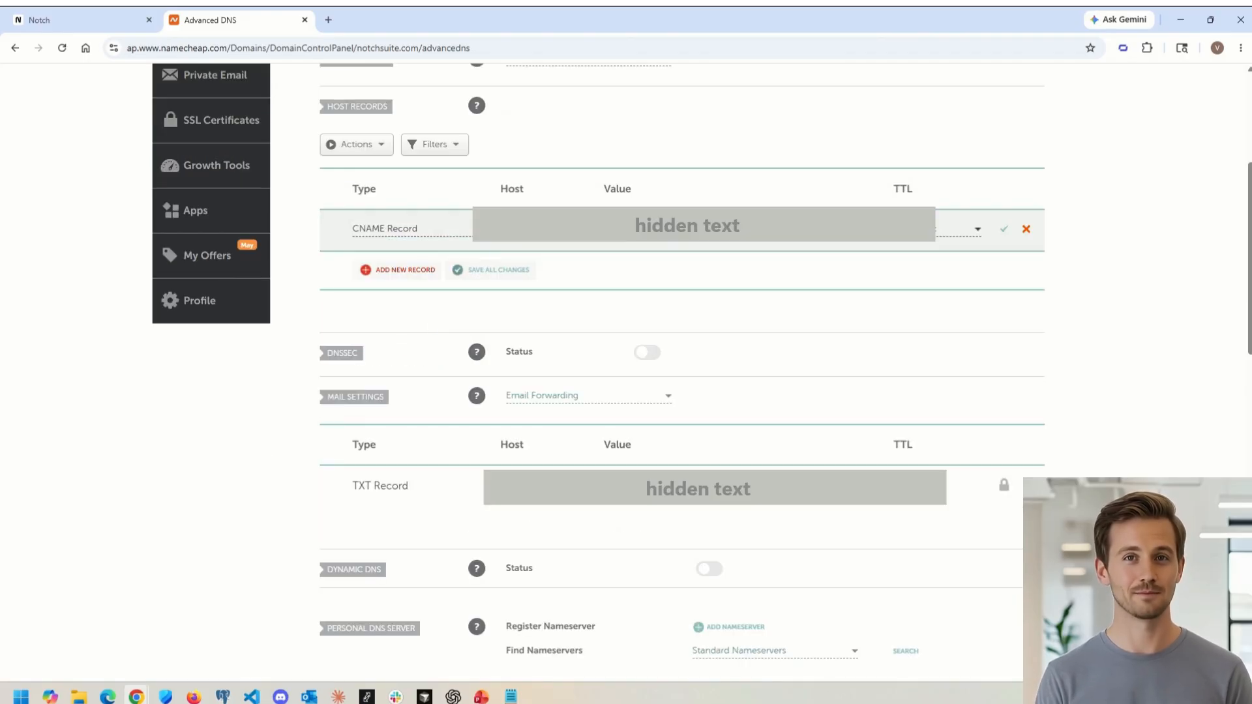
Step: Copy the first DNS entry value, use it as the CNAME record's target and save the record
click(58, 20)
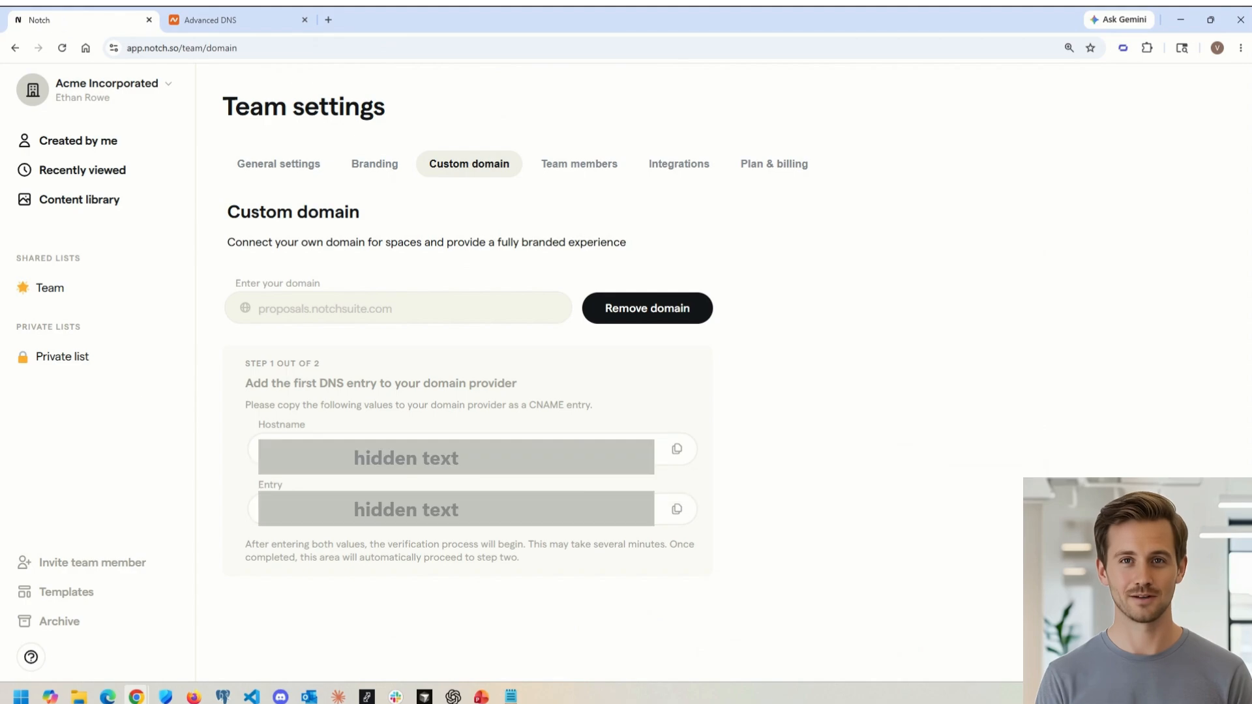
click(677, 508)
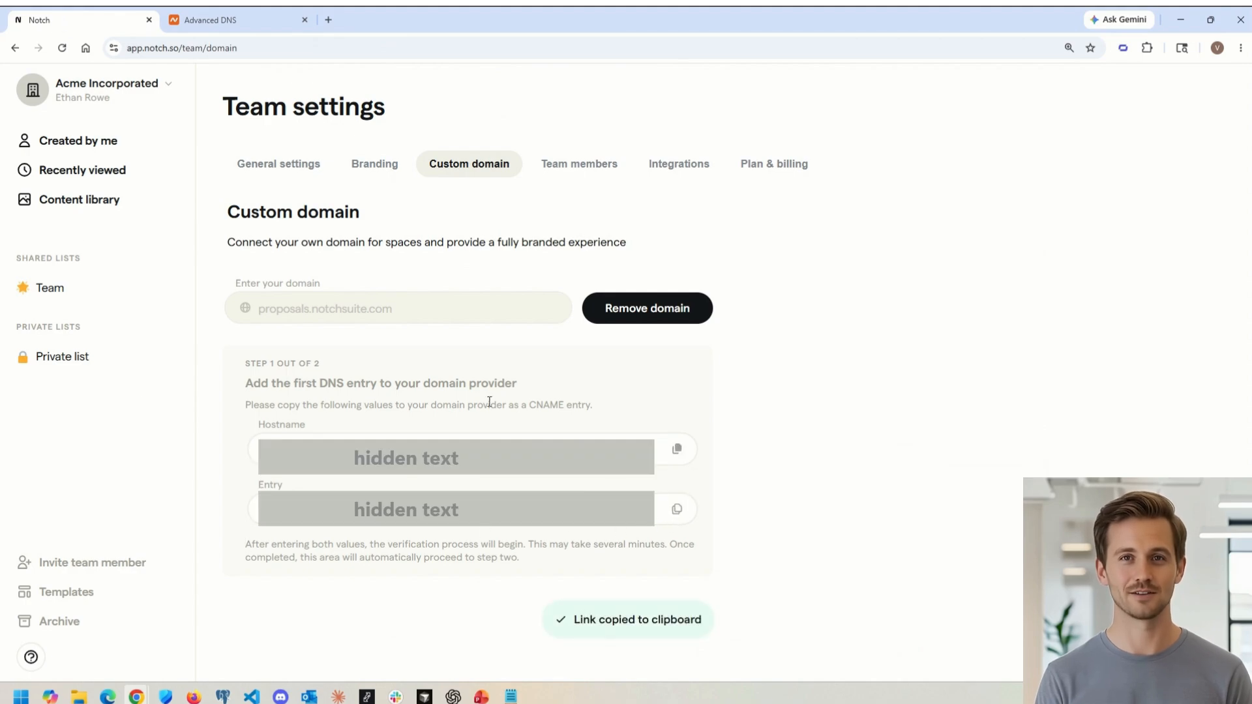
click(240, 22)
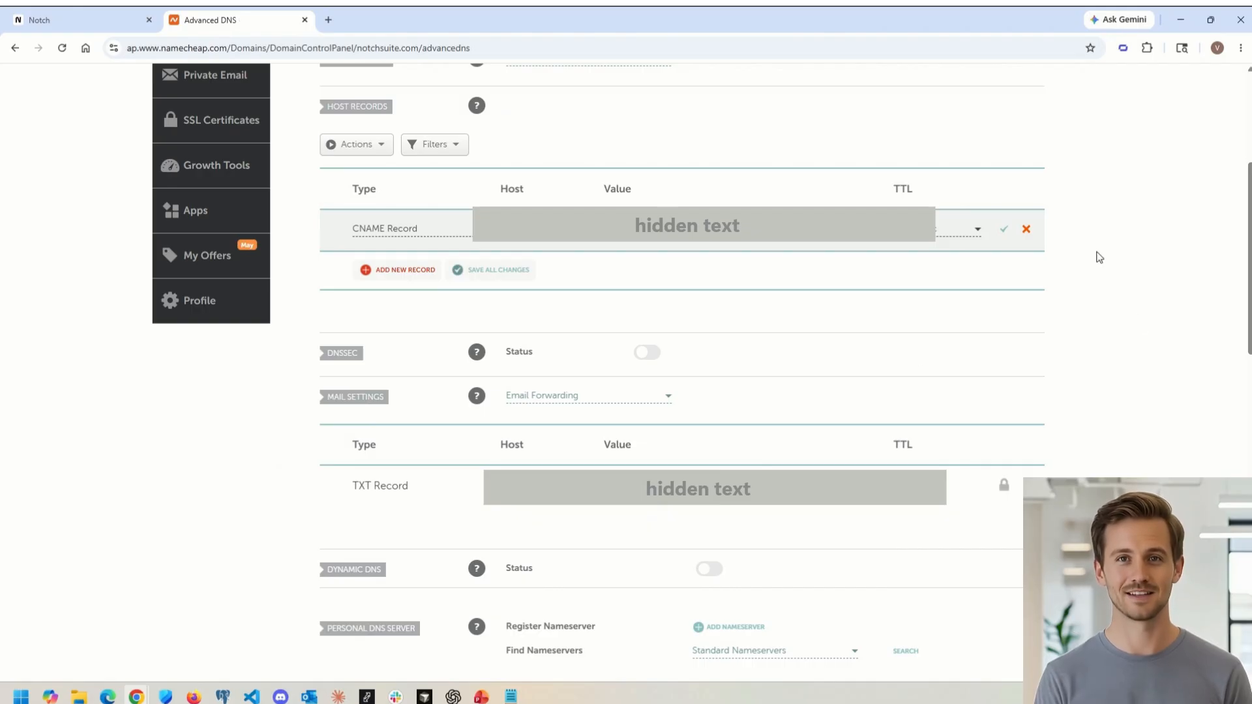
click(1005, 233)
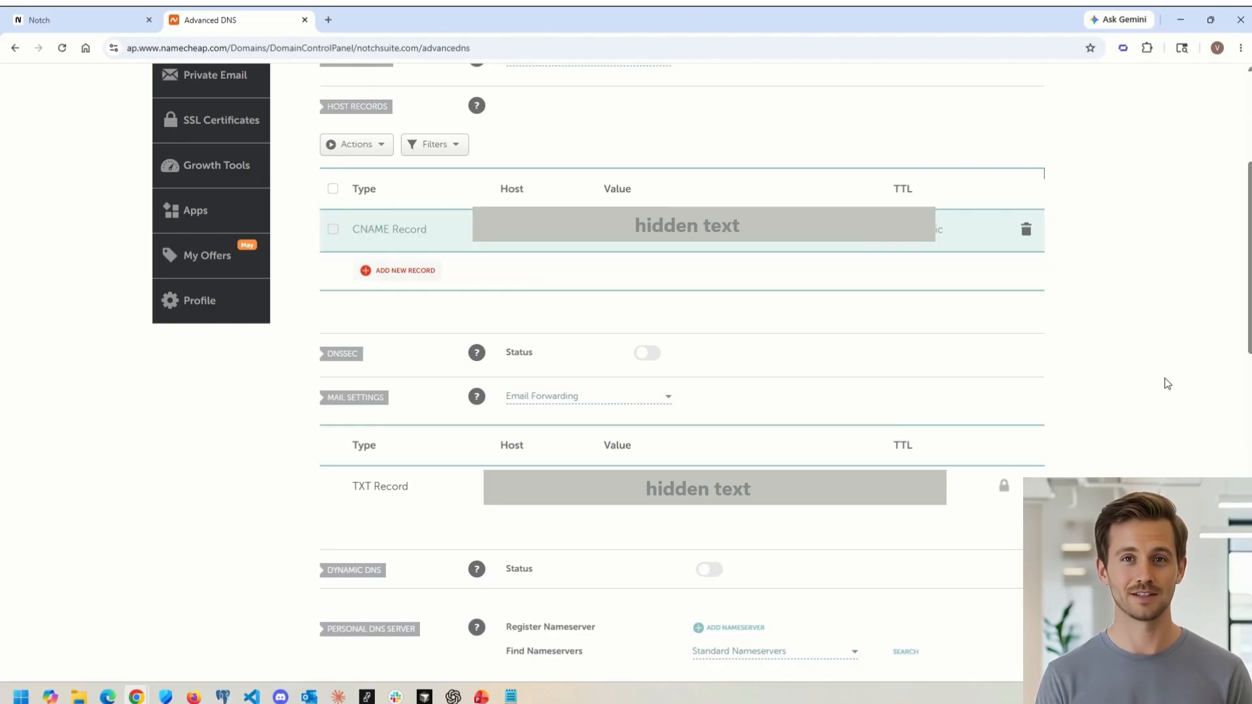
Step: Copy the second DNS hostname and add another CNAME record with proposals as its host
click(73, 20)
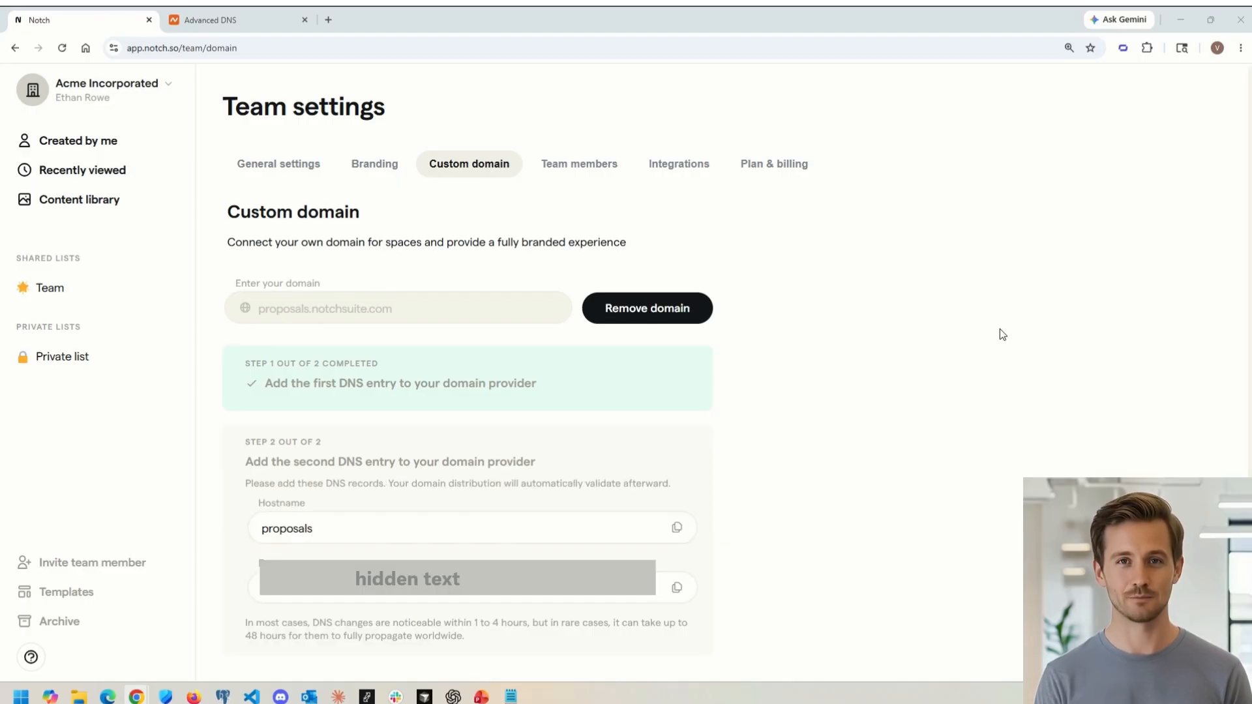
scroll(982, 352, down, 1)
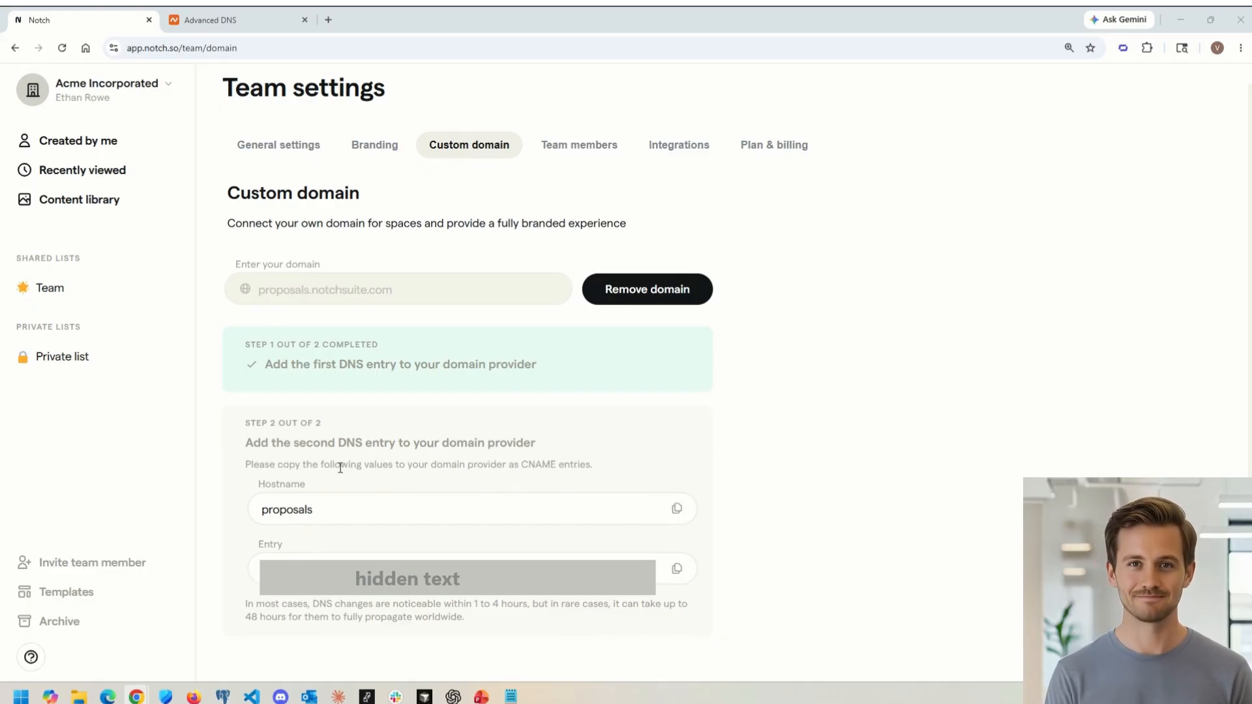
click(677, 509)
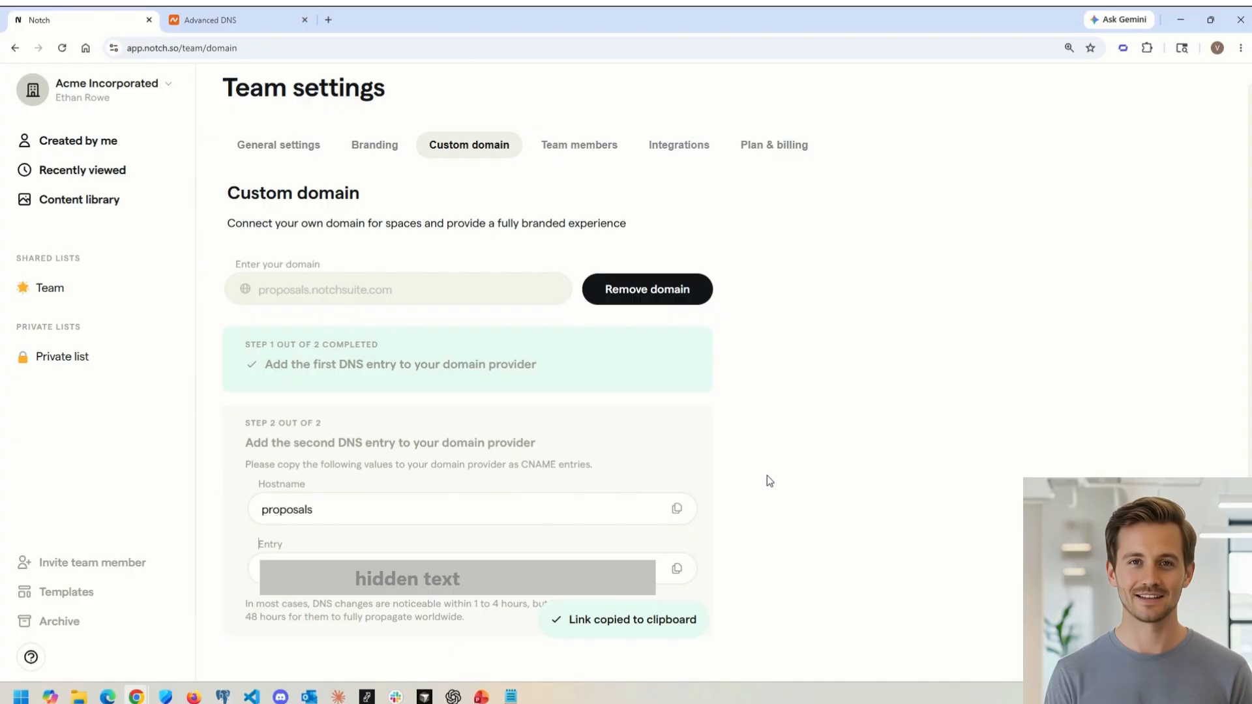
click(230, 25)
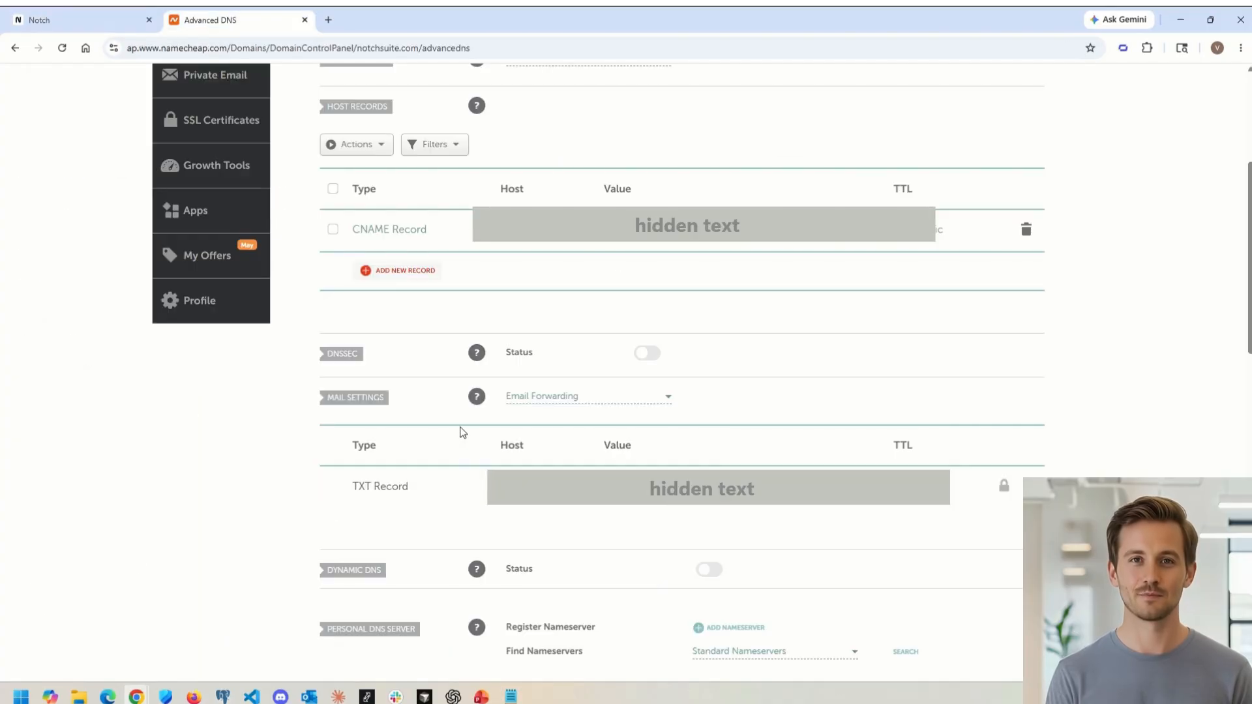
click(368, 272)
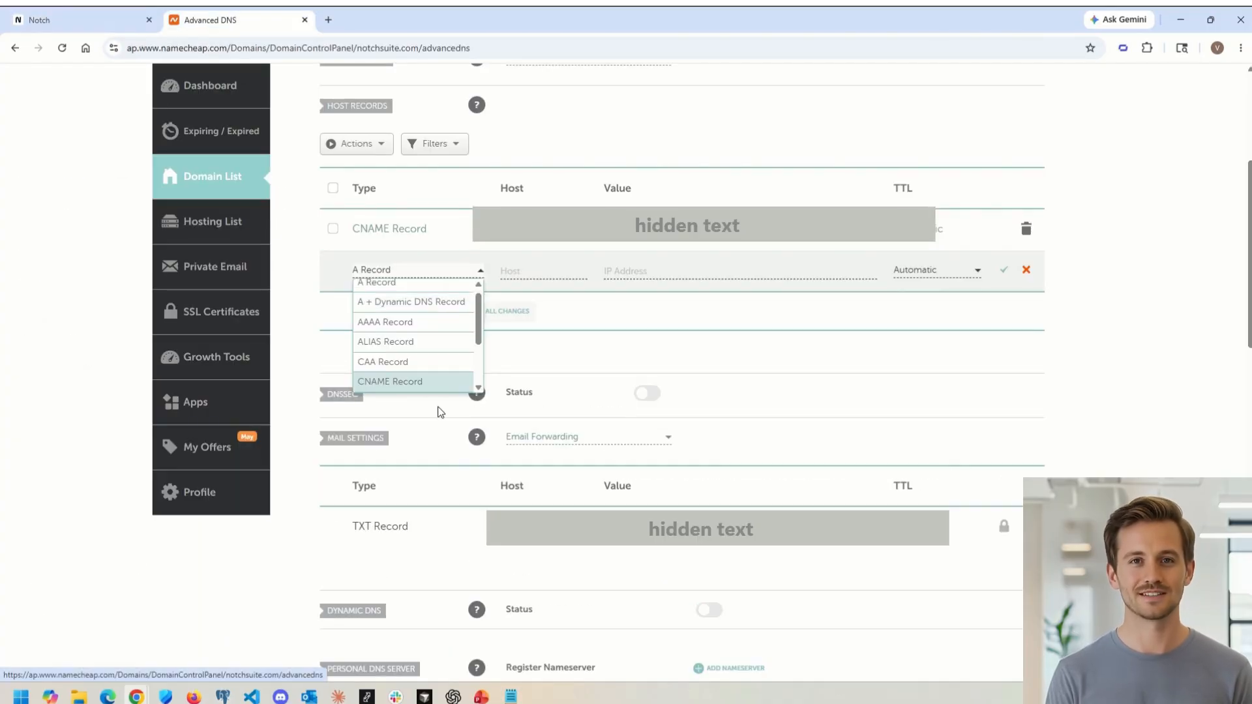
click(403, 378)
click(528, 270)
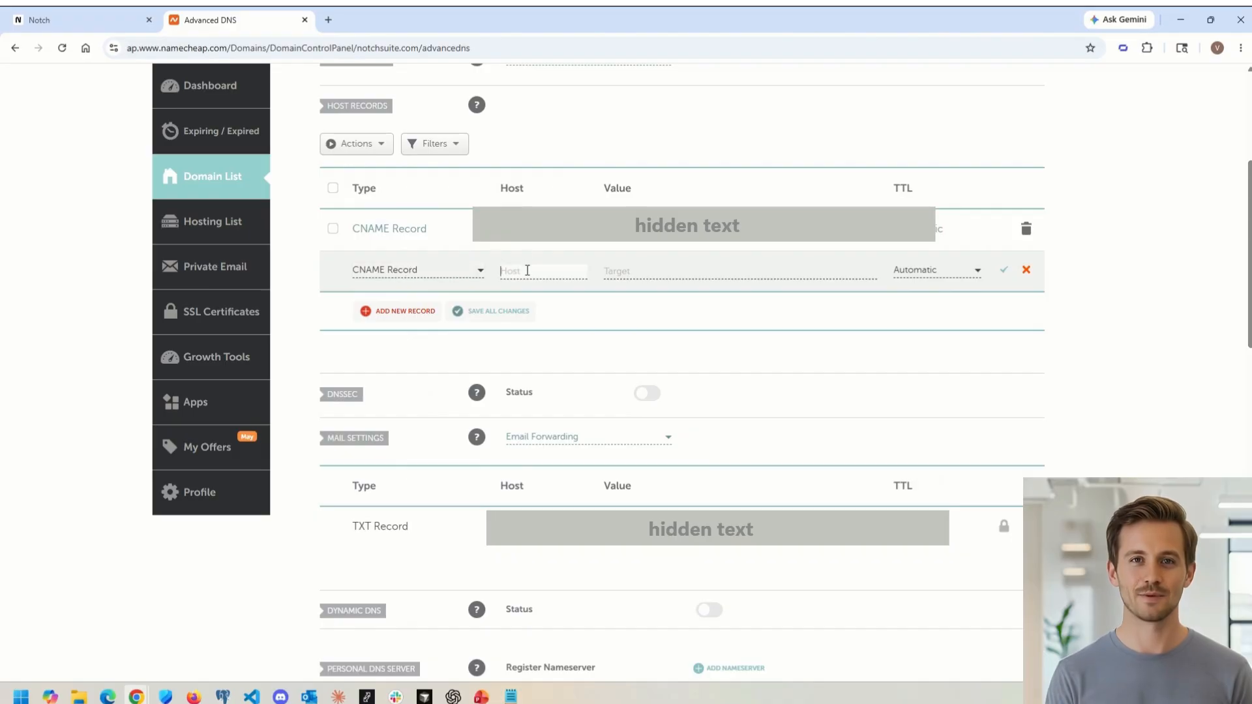
key(ctrl+v)
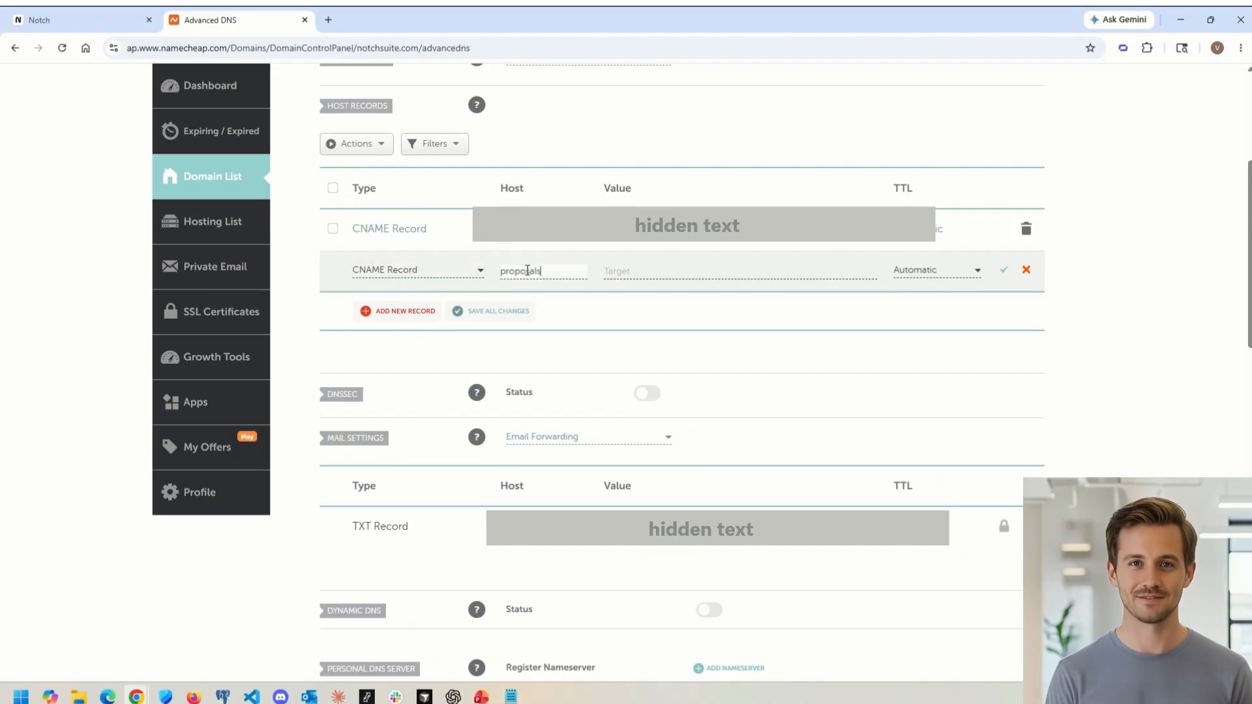
Step: Copy the second DNS entry value, paste it as the new record's target and save the record
click(78, 19)
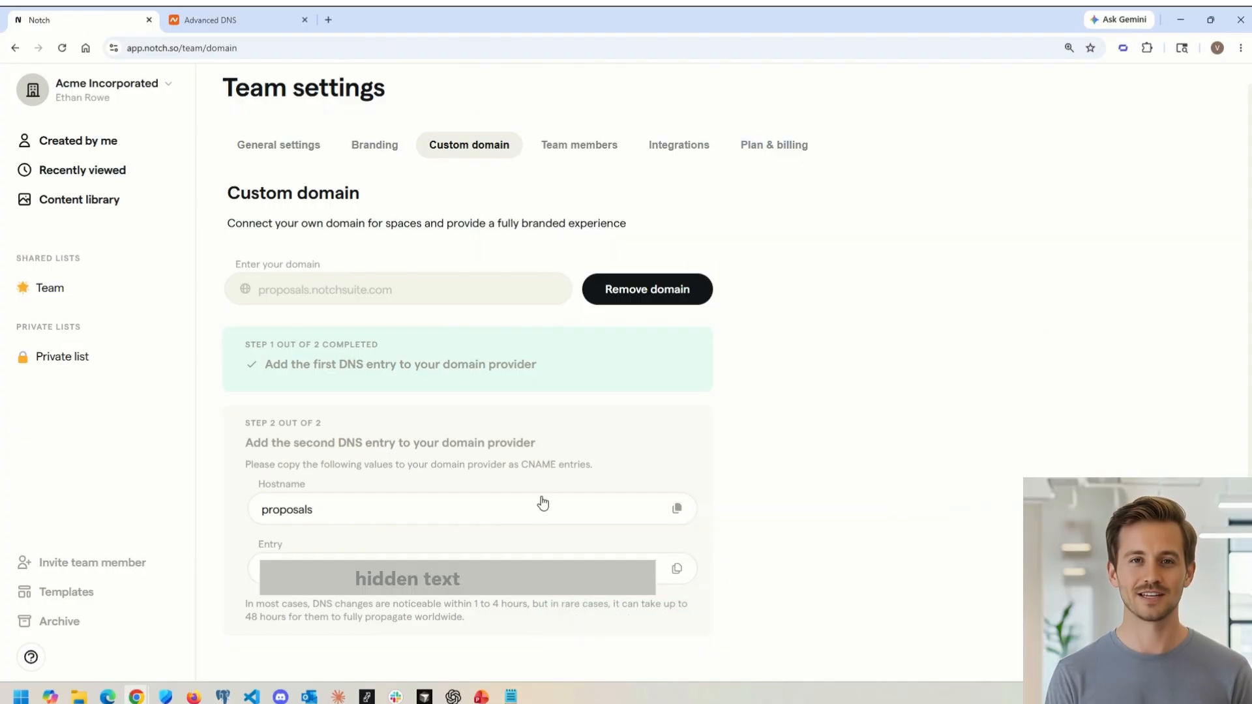
click(675, 569)
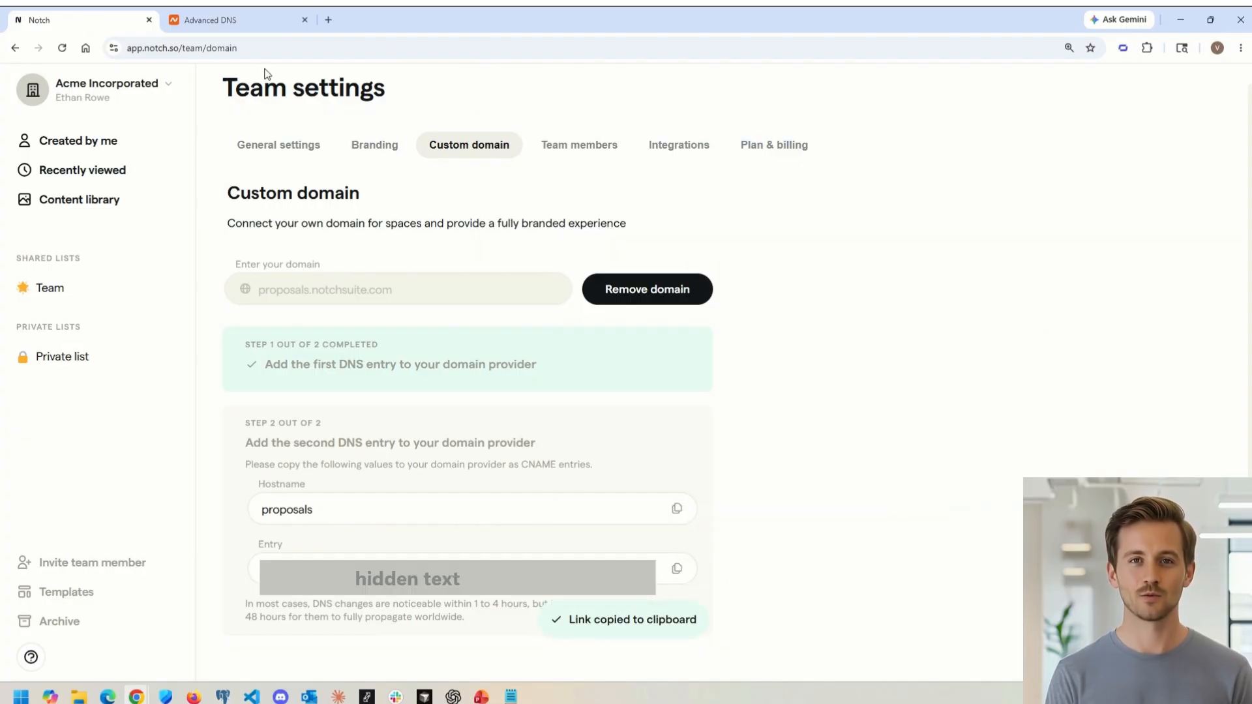
click(246, 16)
click(613, 271)
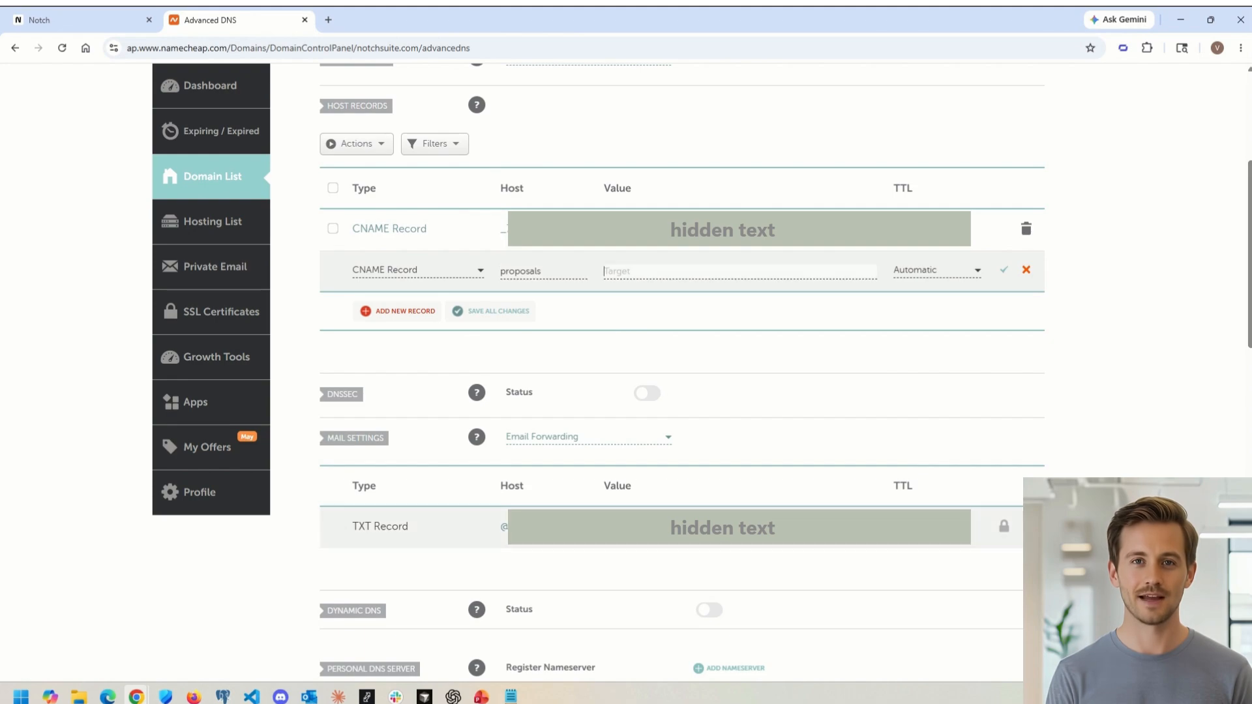
key(ctrl+v)
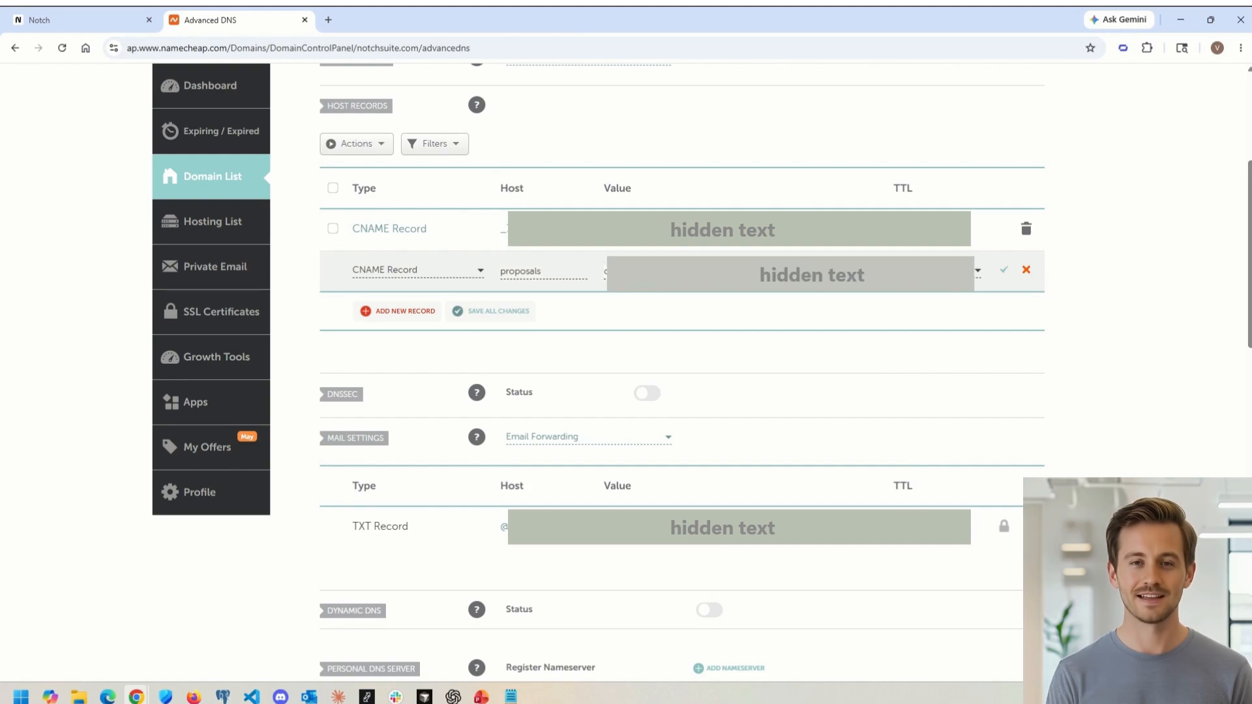
click(1004, 270)
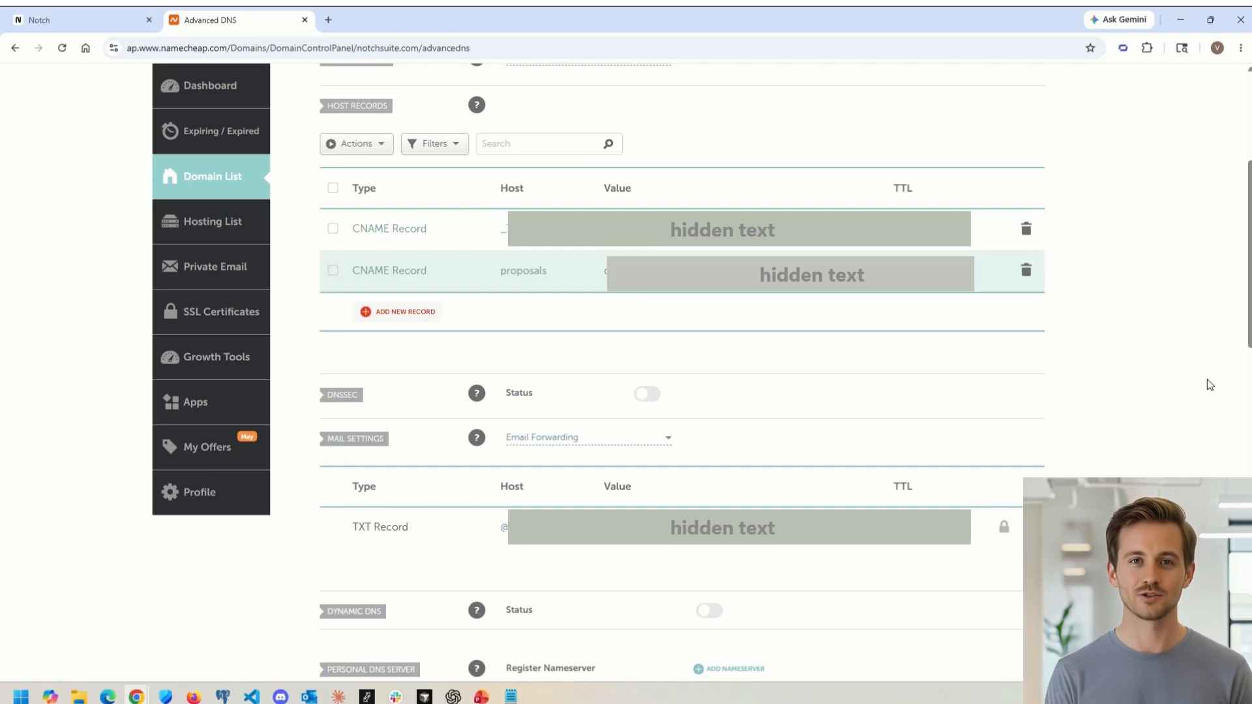
Step: Create a new space in the Team list from the Subcontractor agreement template under Freelance contracts
click(87, 22)
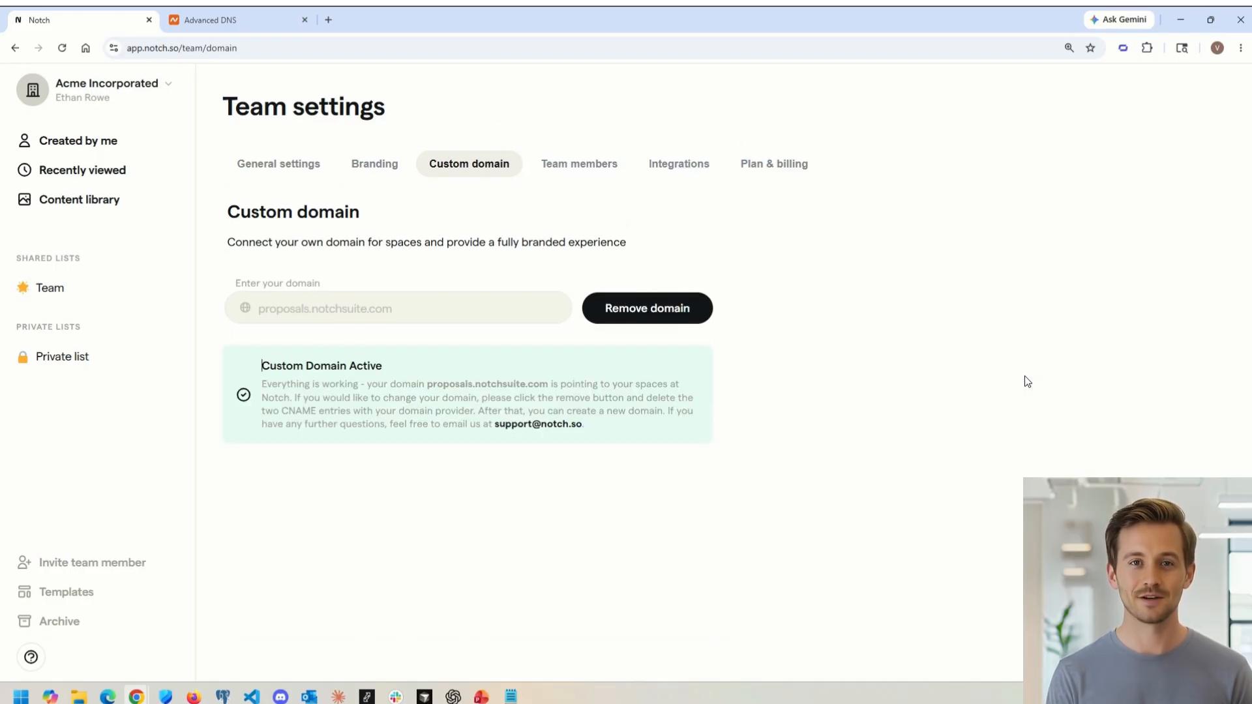
click(67, 288)
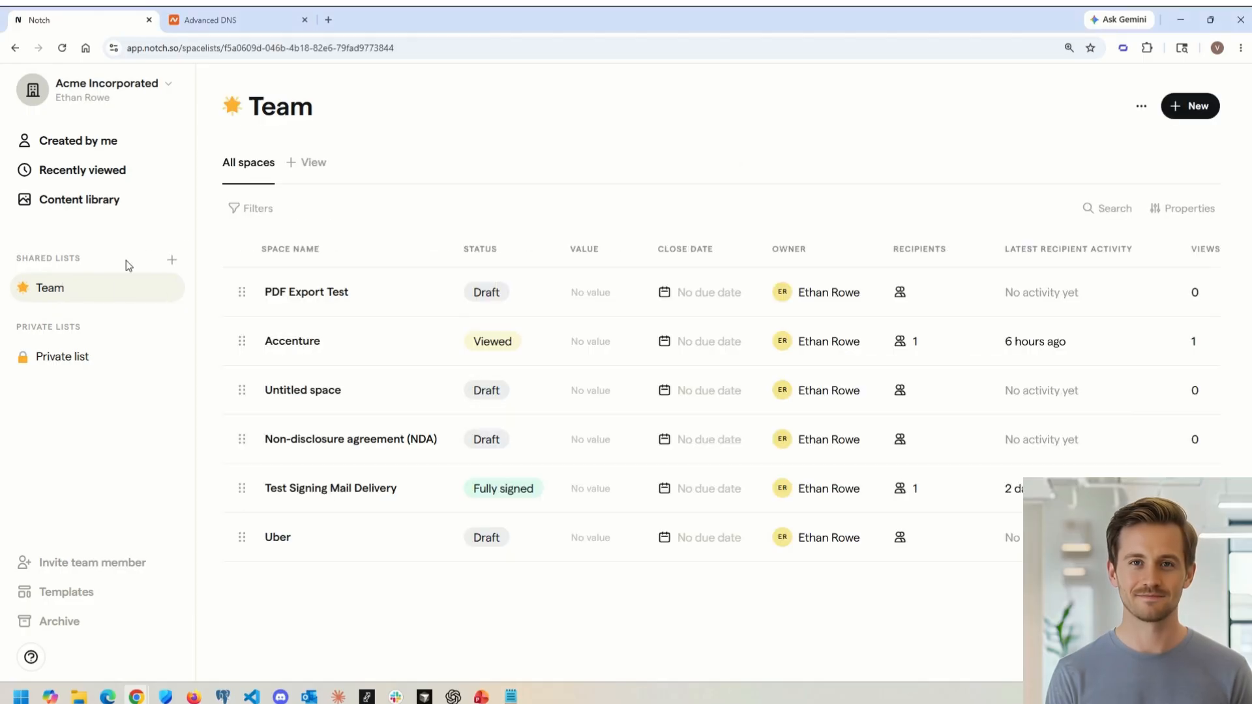
click(168, 290)
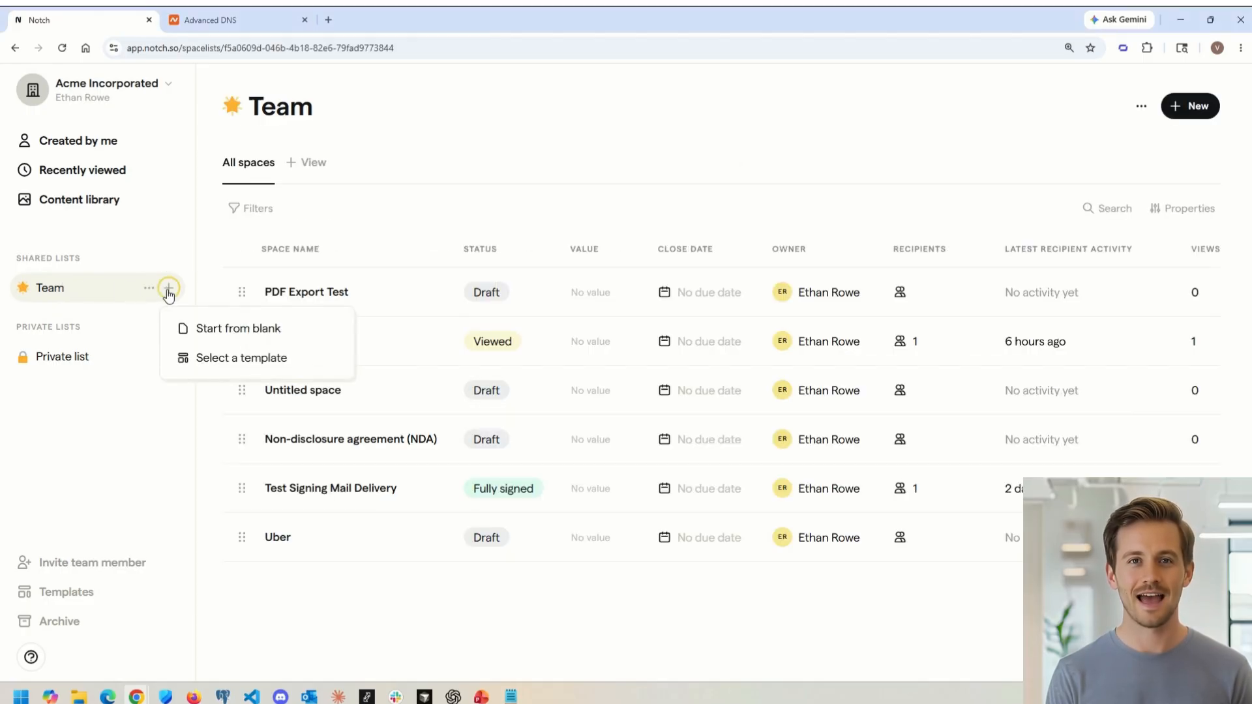
click(236, 357)
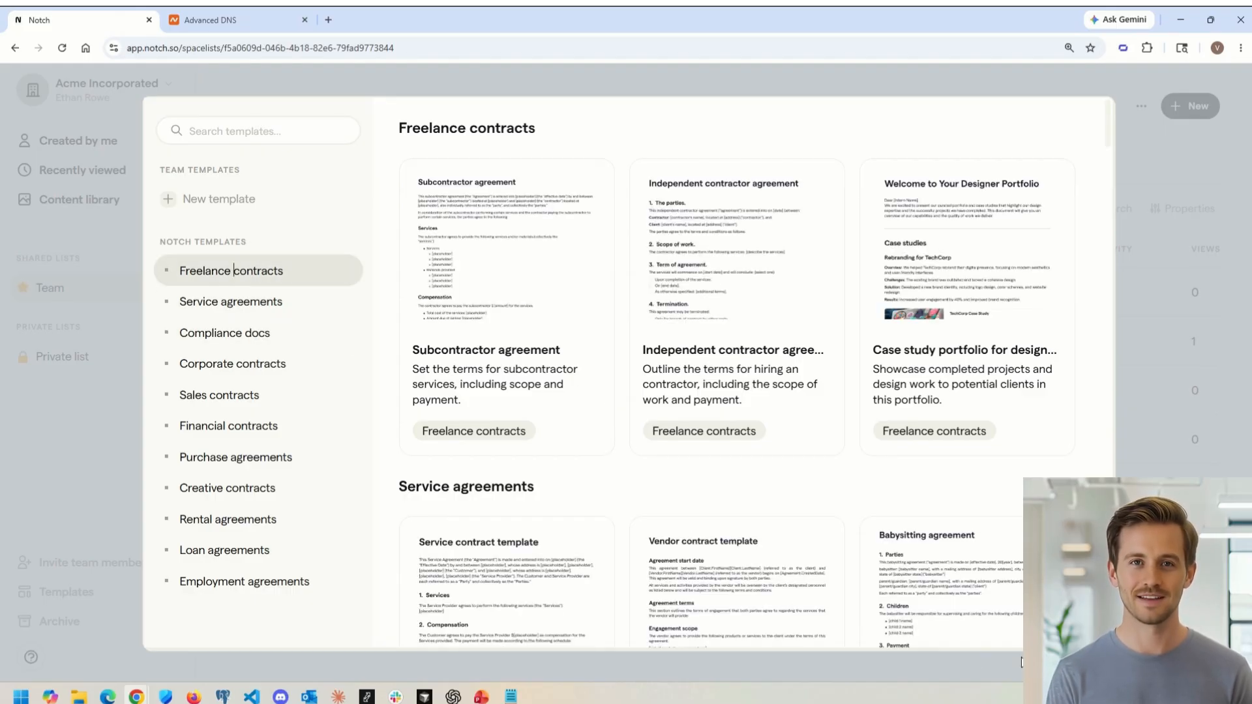
click(513, 274)
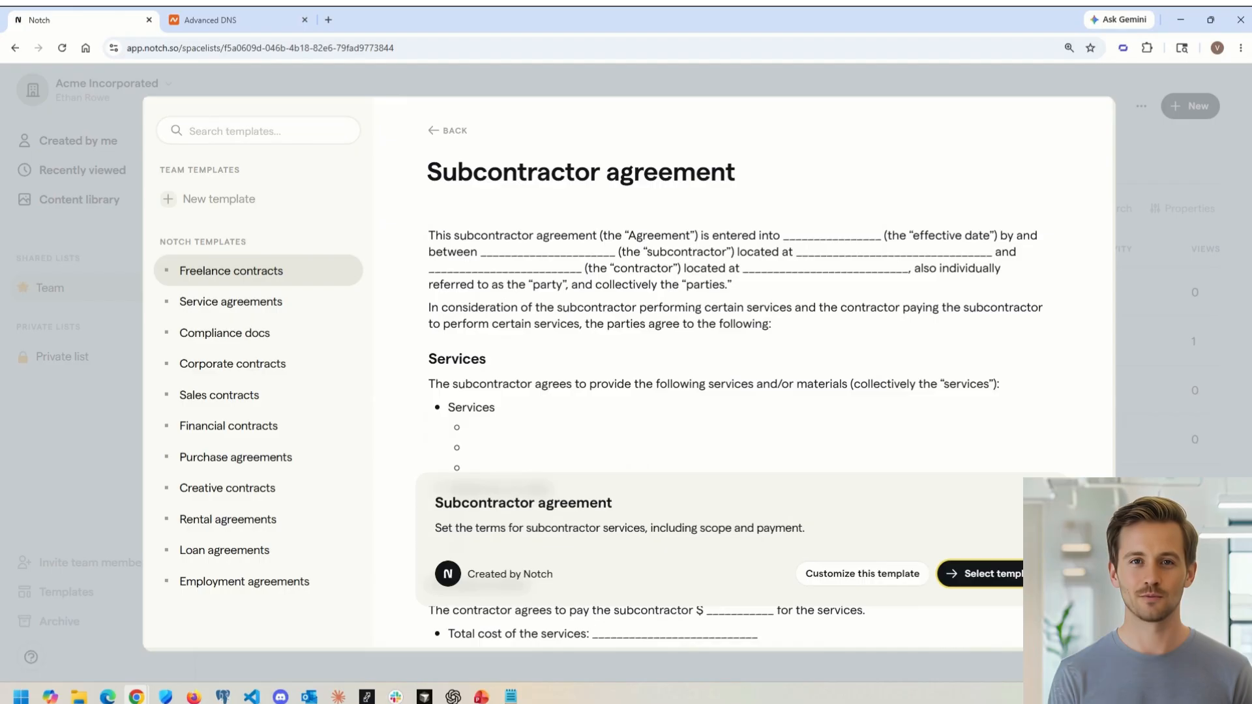
click(984, 577)
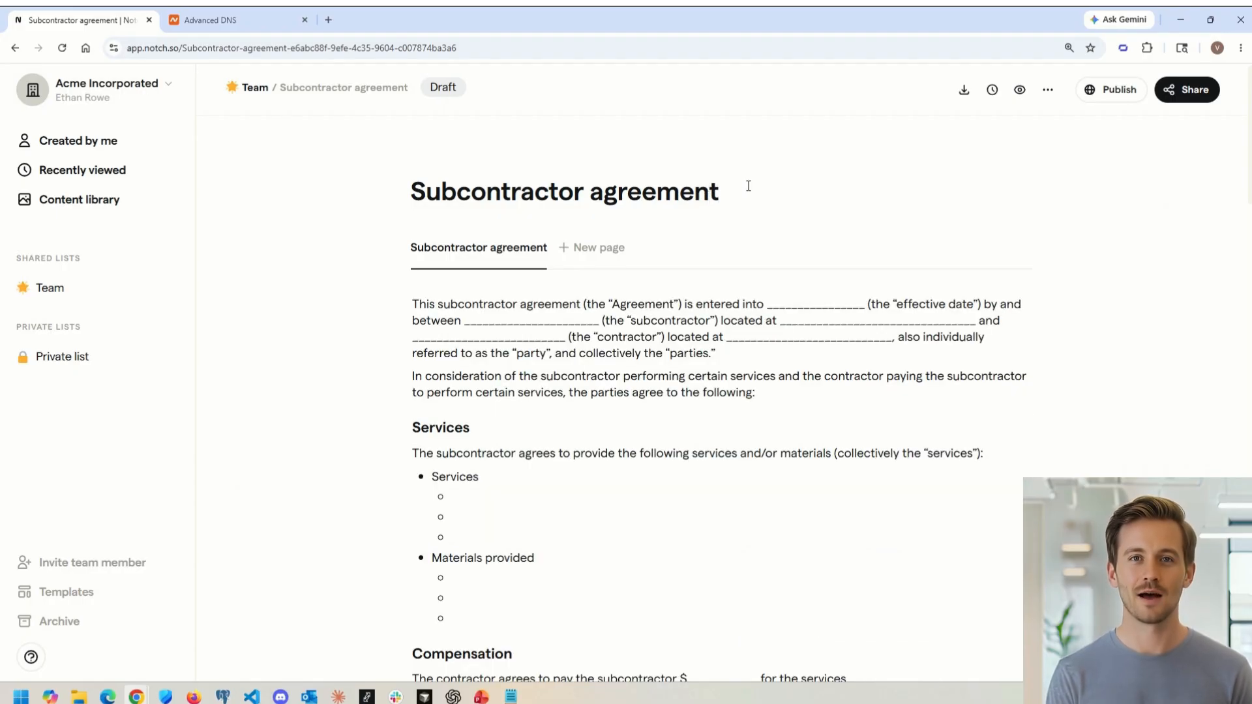
Step: Rename the space title to "Accenture - Subcontractor agreement"
key(Home)
text(Accent)
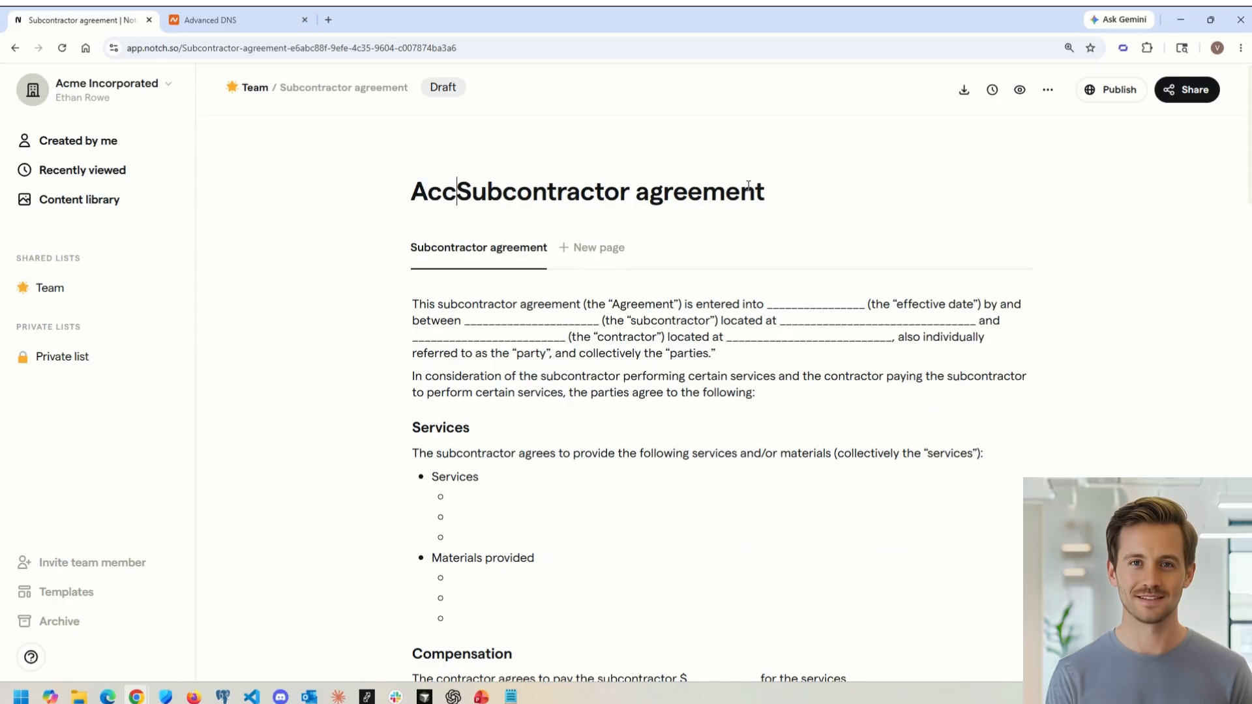
text(ure )
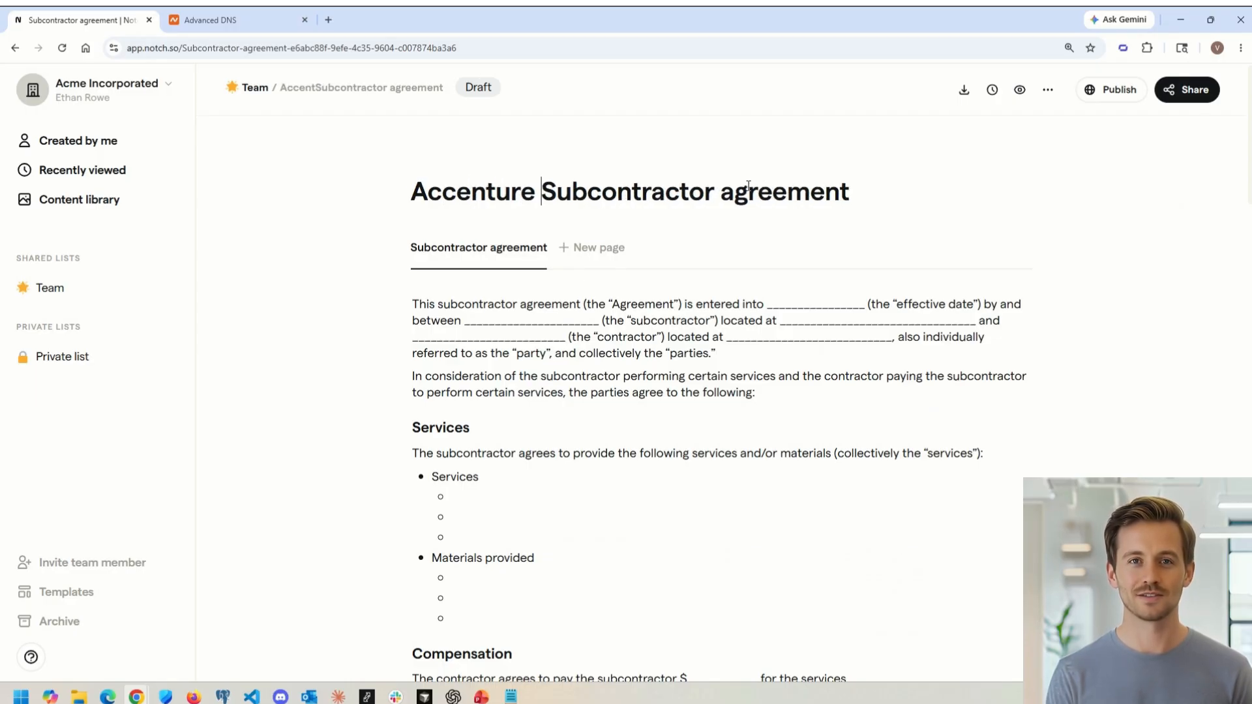
text(-)
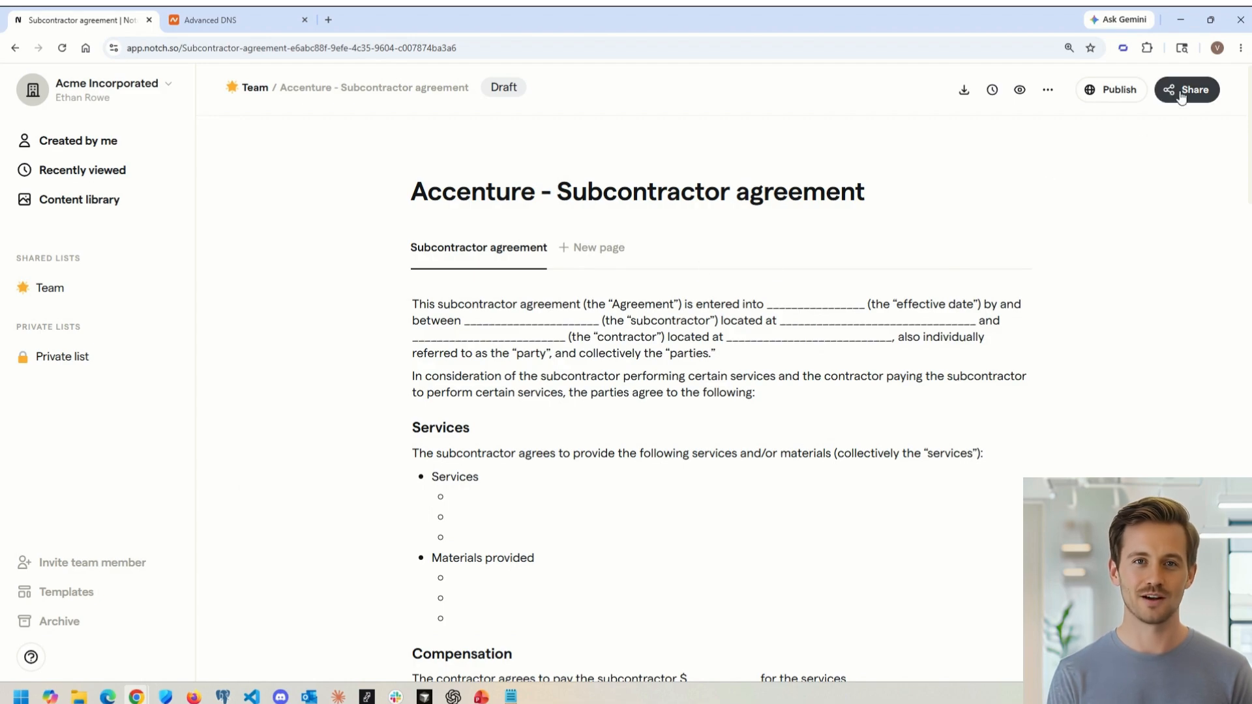
Step: Publish the document and copy its public link on the custom domain
click(1112, 89)
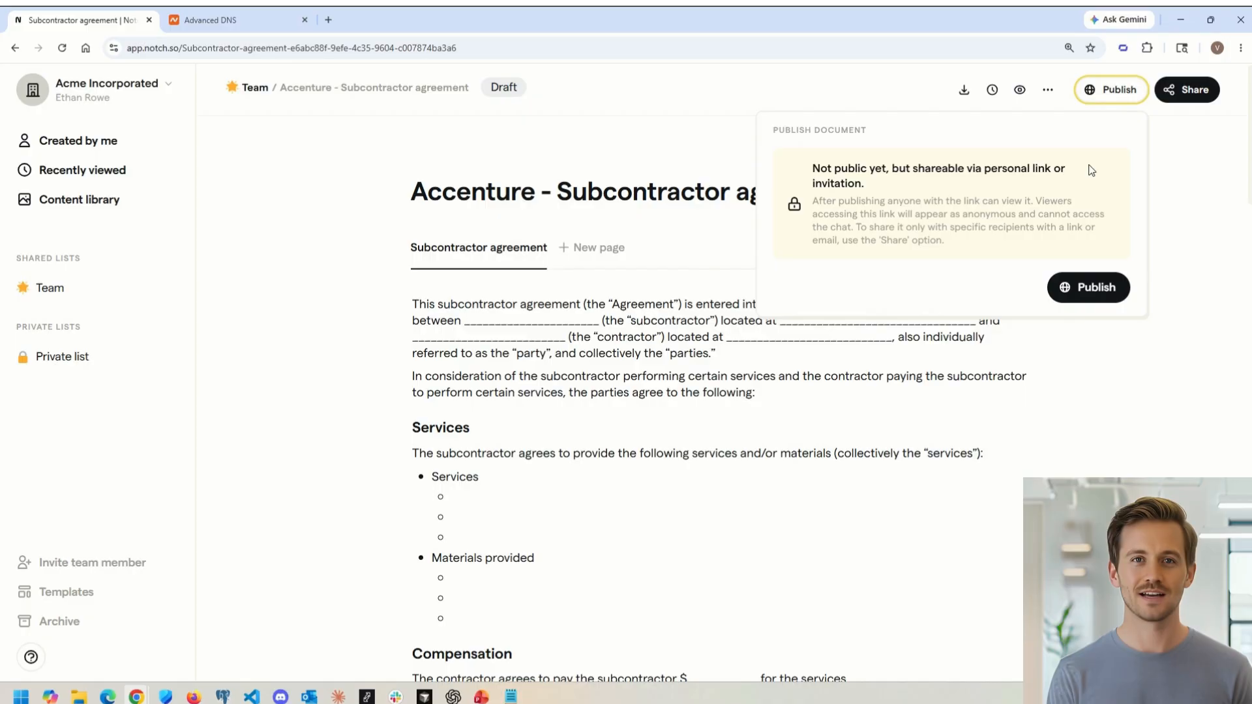
click(1082, 297)
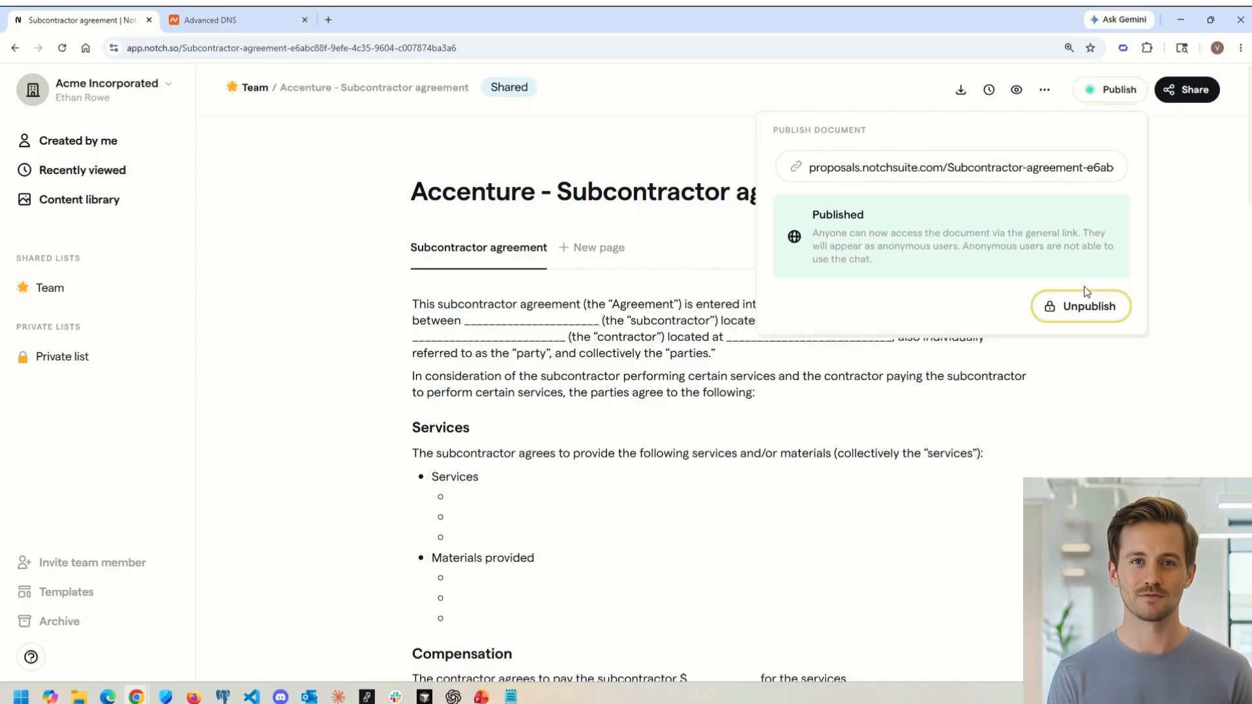
click(795, 167)
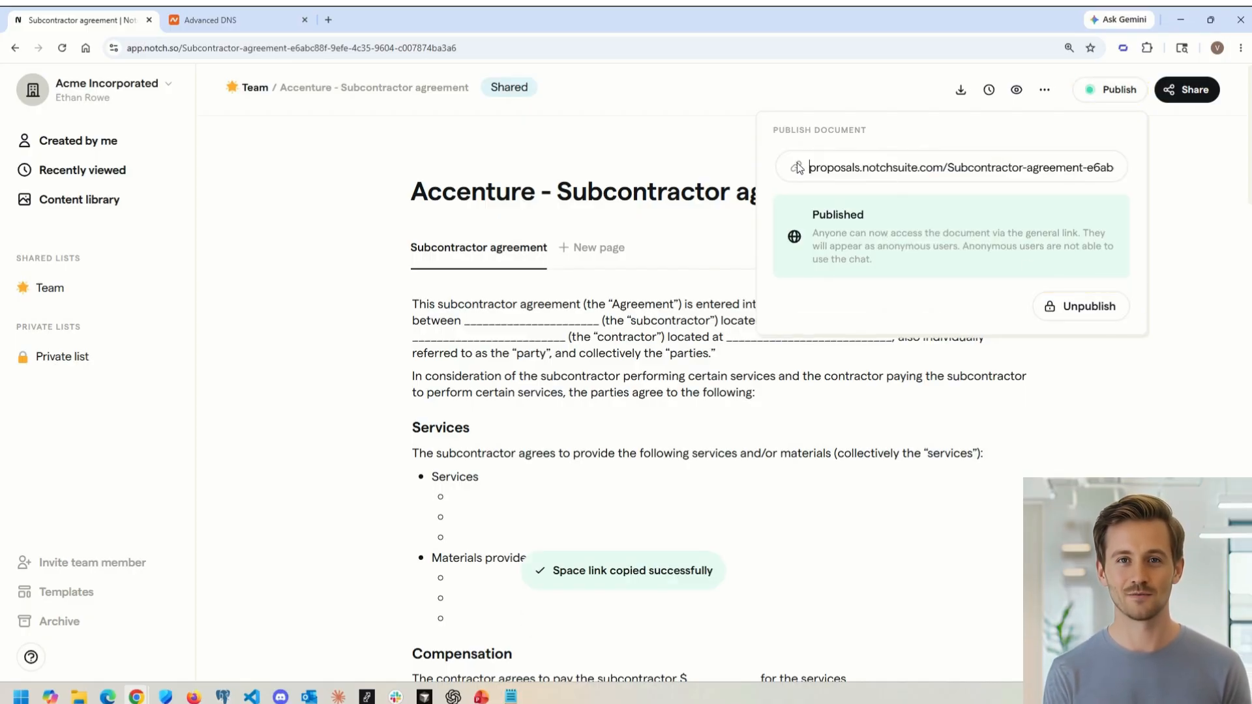
click(797, 167)
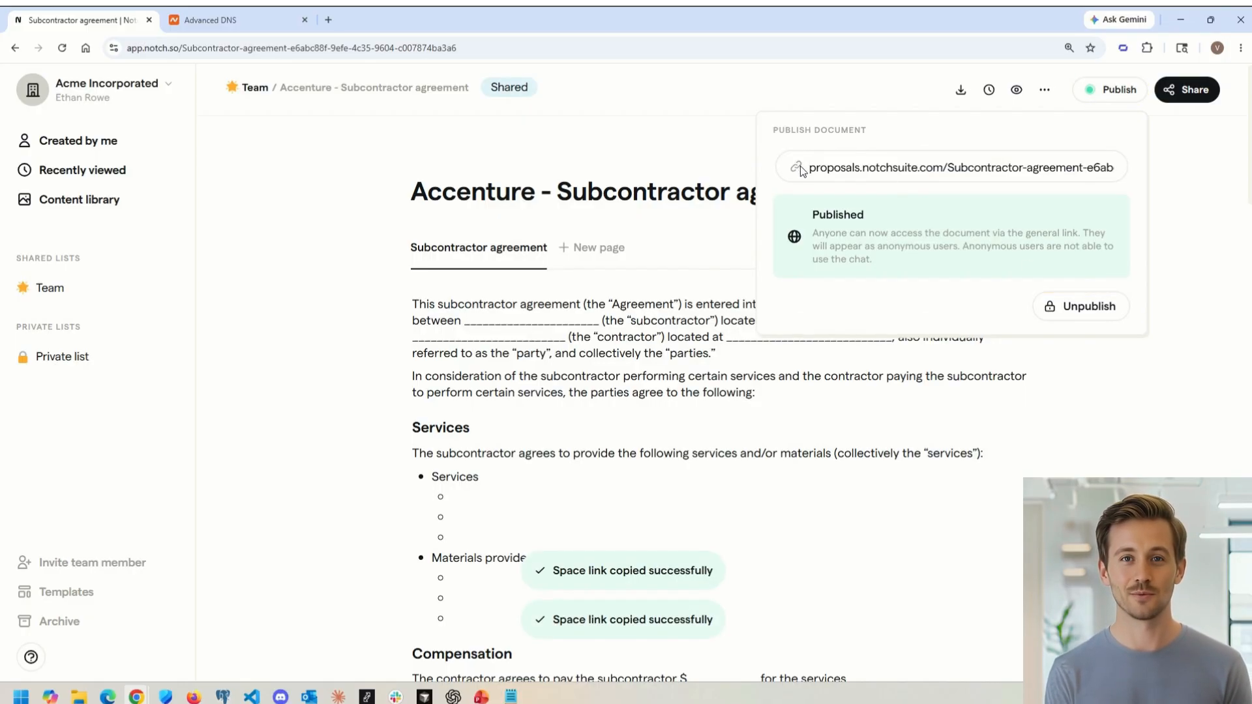
Step: Open the copied public link in a new browser tab to check the published page, then close that tab
click(327, 23)
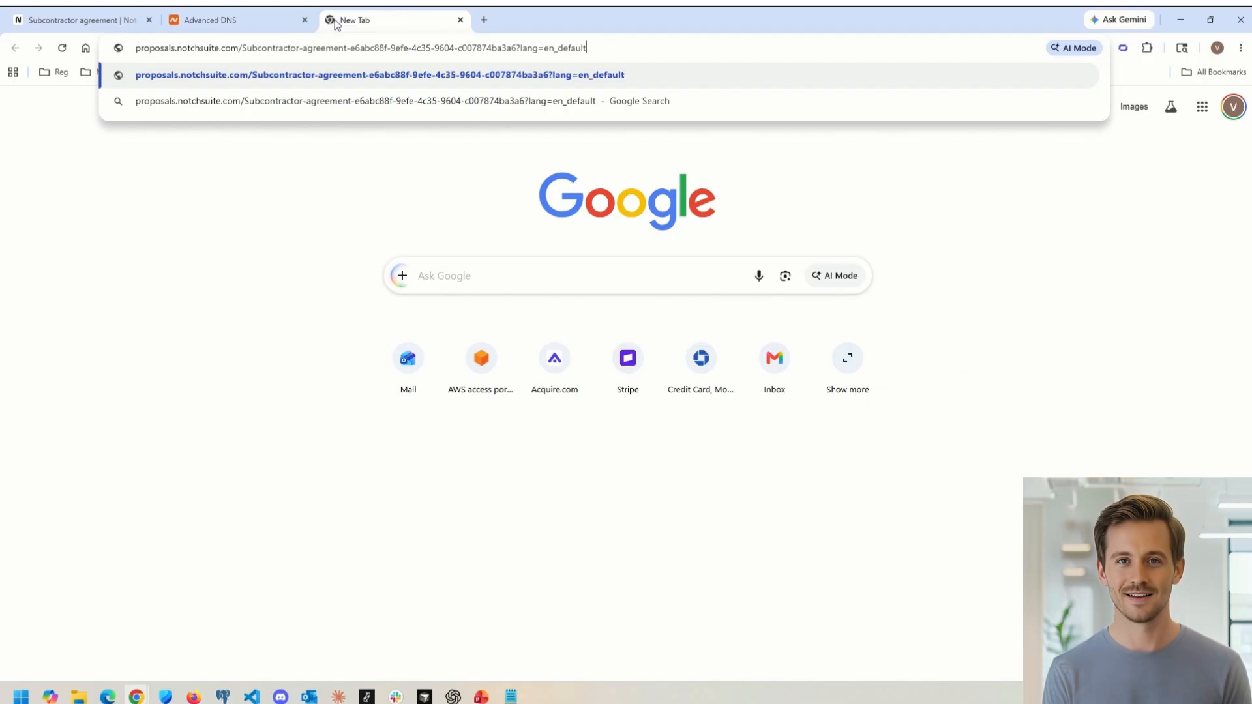
key(Return)
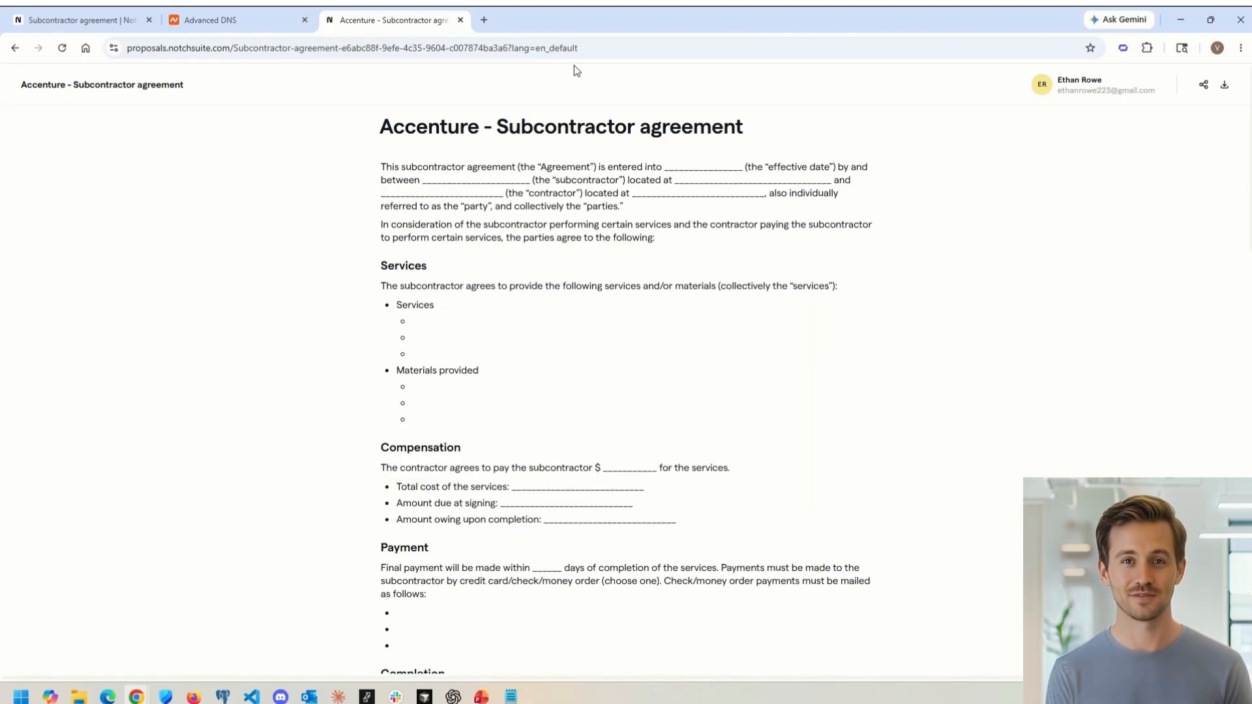
click(461, 19)
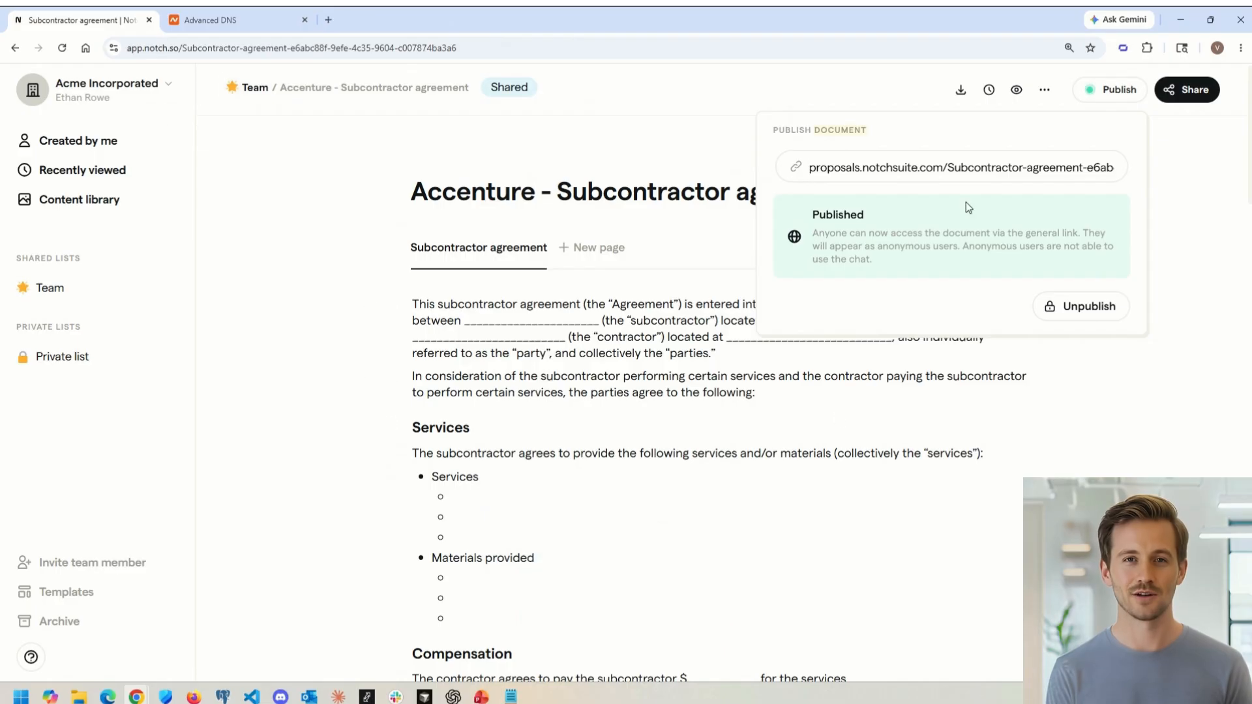
Step: Unpublish the document and close the publish panel
click(1082, 307)
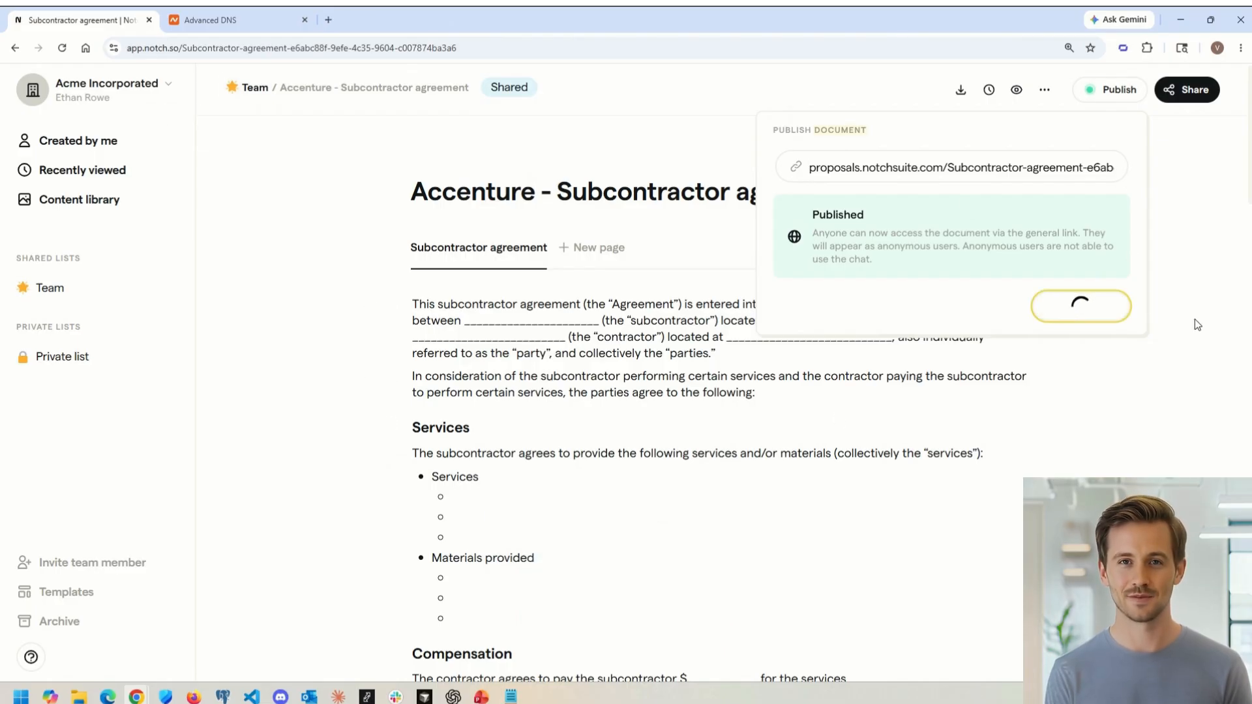
click(1153, 266)
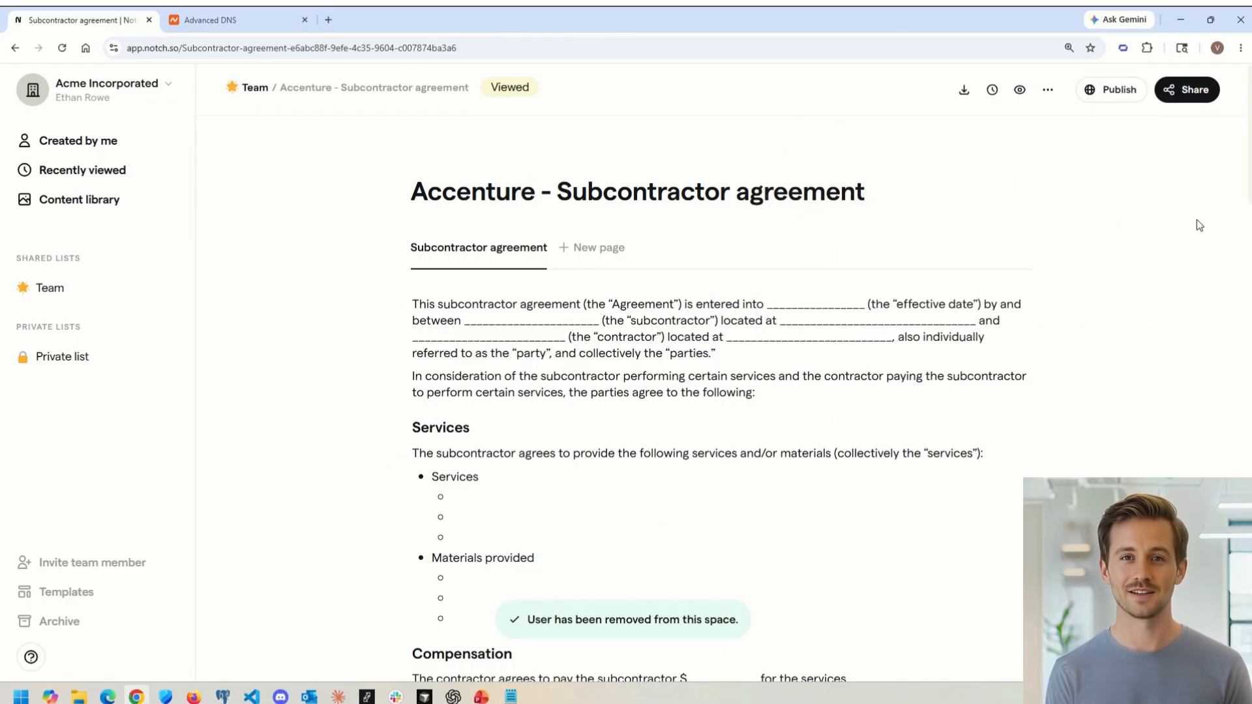
Step: Add a new recipient in the share dialog, entering the client's first name, last name and e-mail address
click(1188, 91)
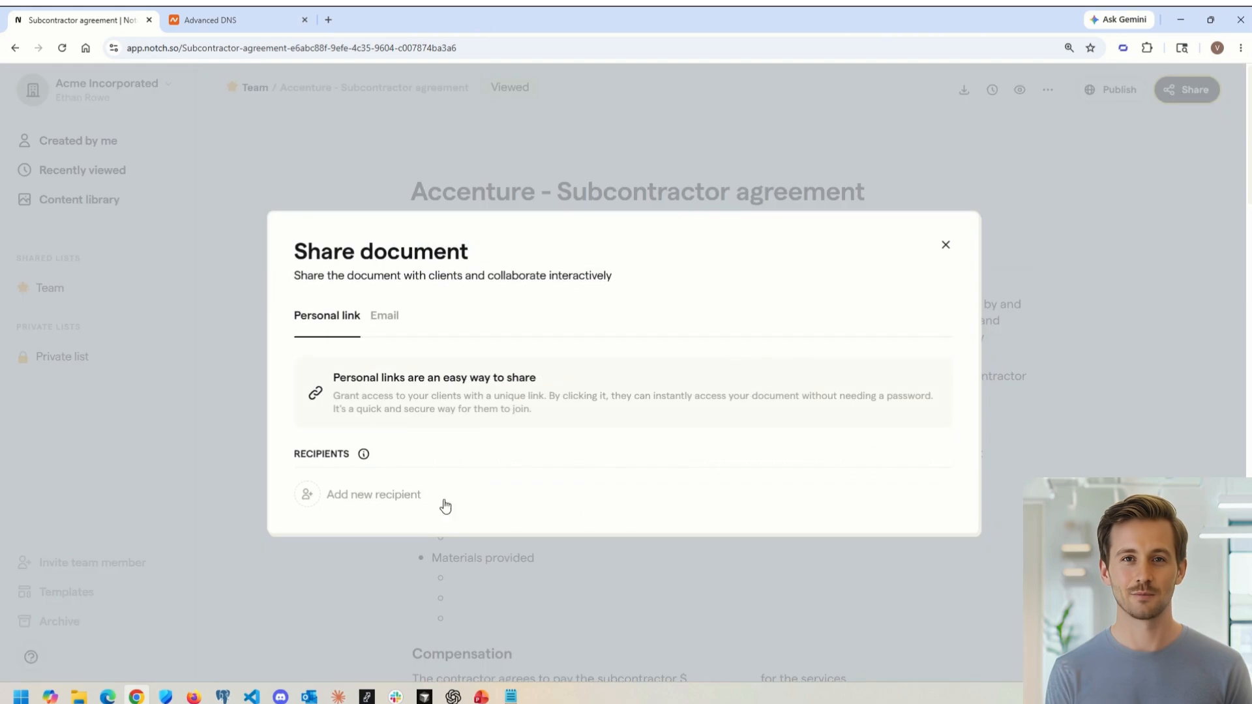
click(368, 494)
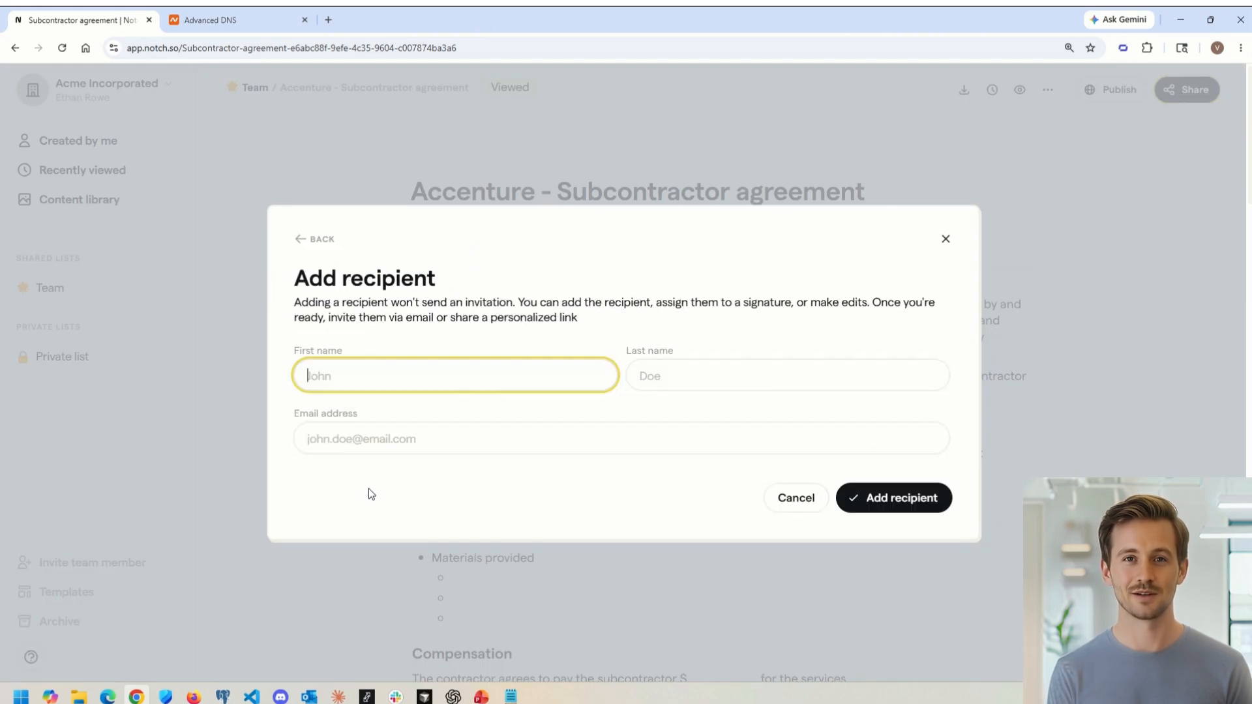
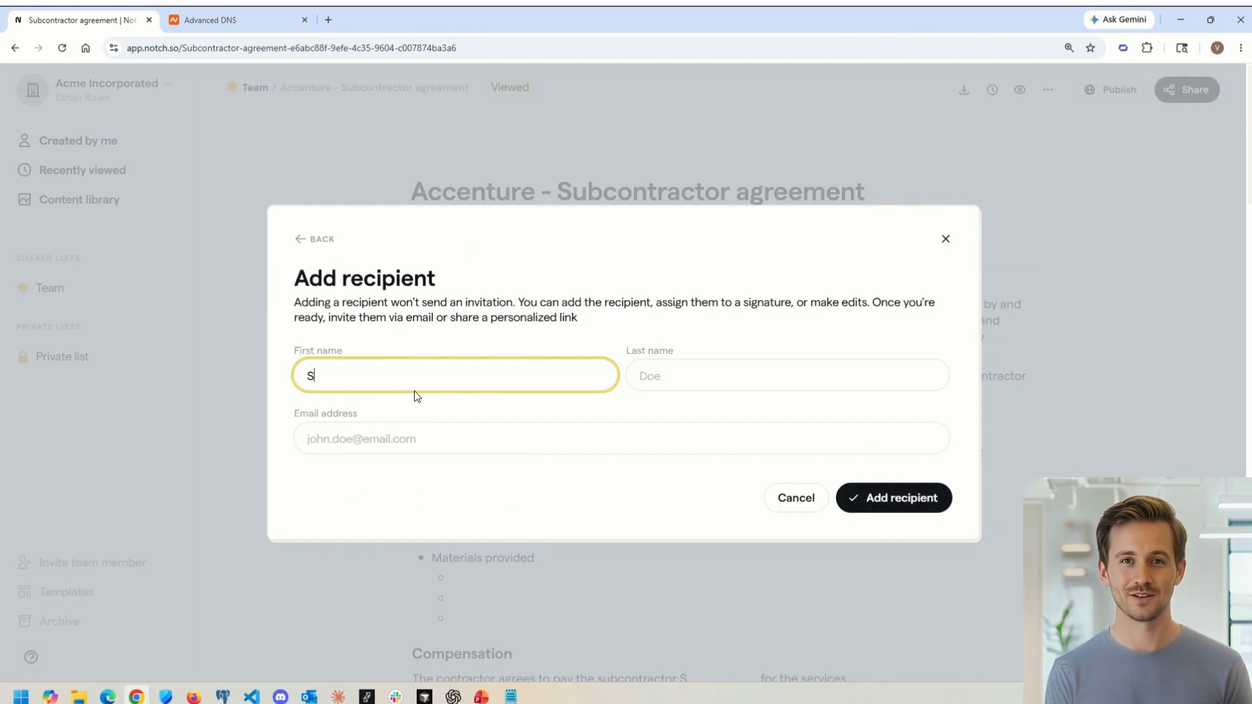
key(Tab)
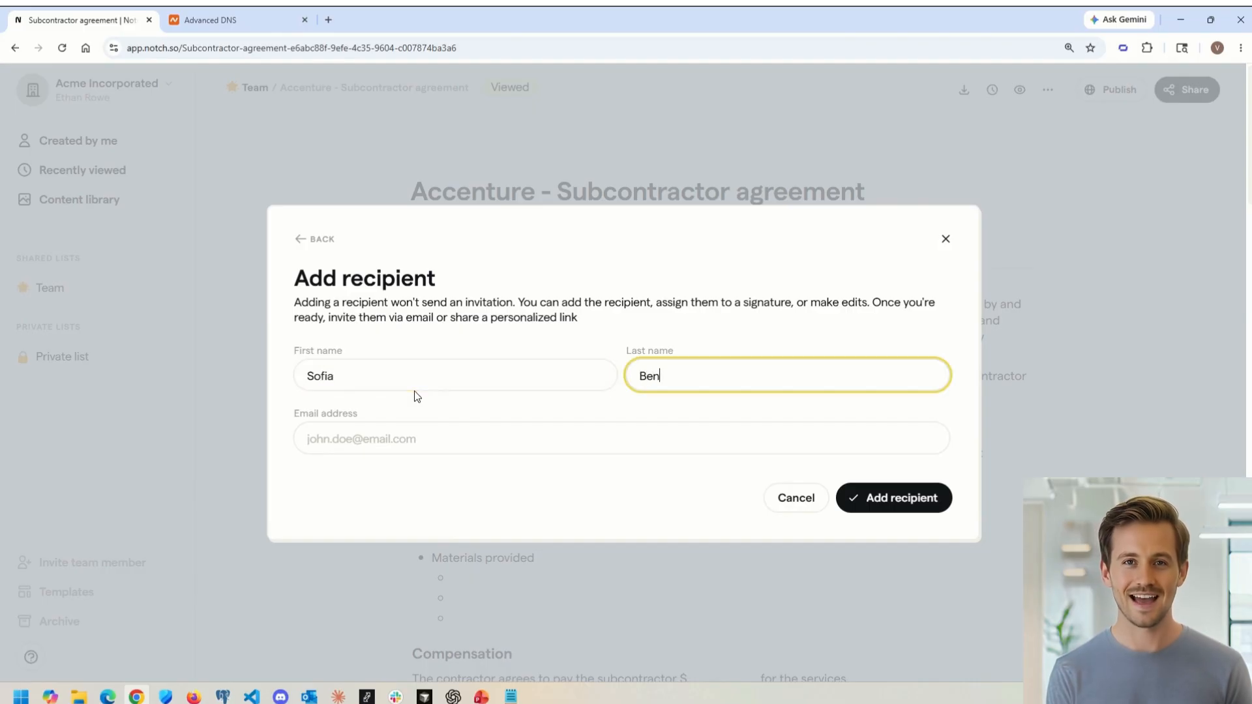
key(Tab)
key(ctrl+v)
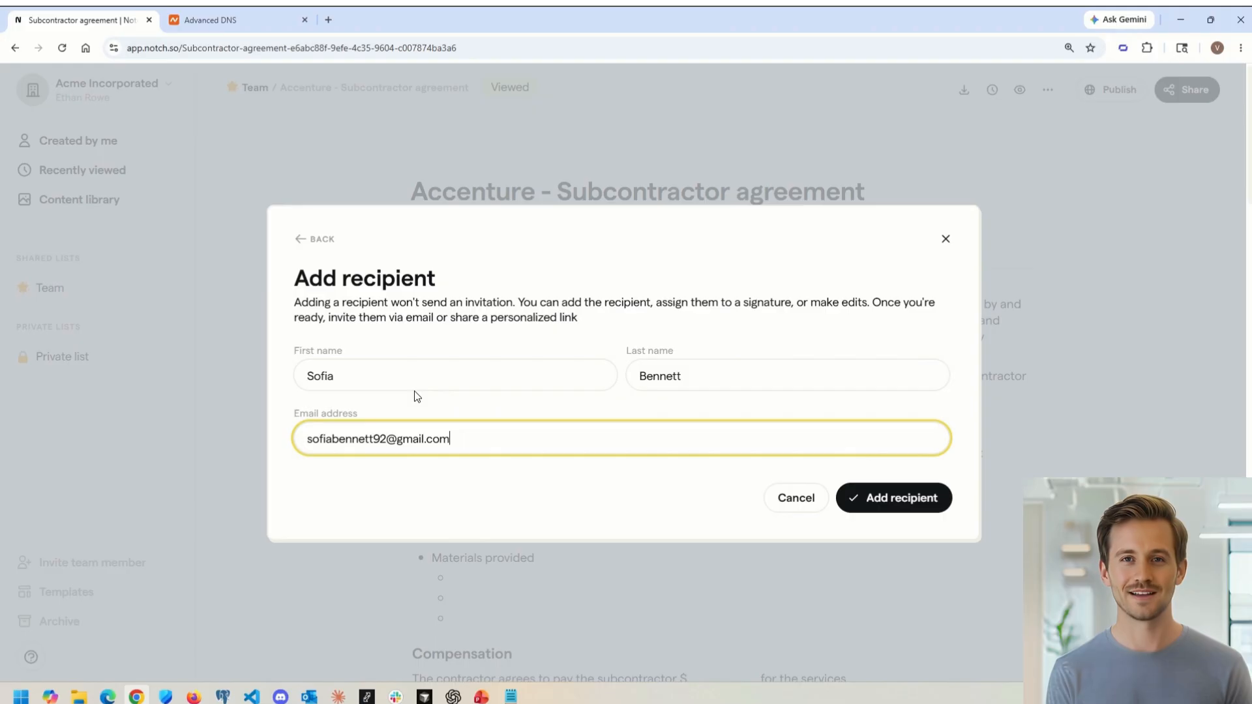
key(Tab)
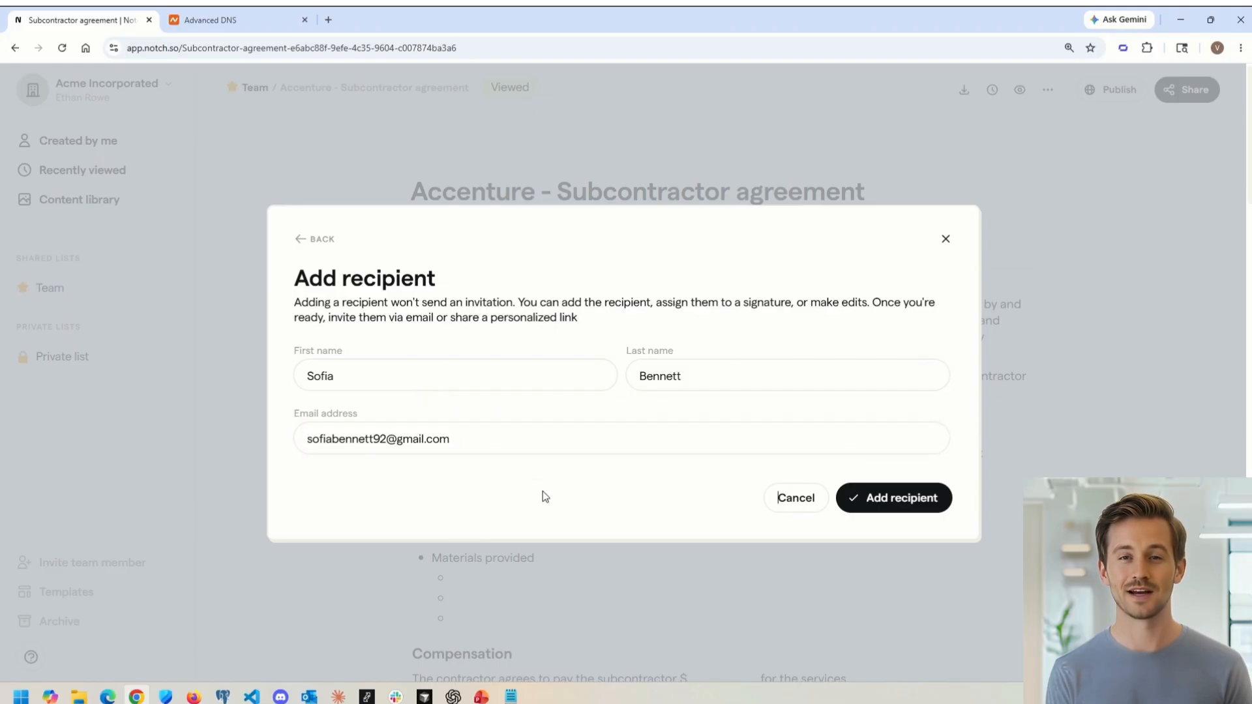
click(898, 503)
click(898, 503)
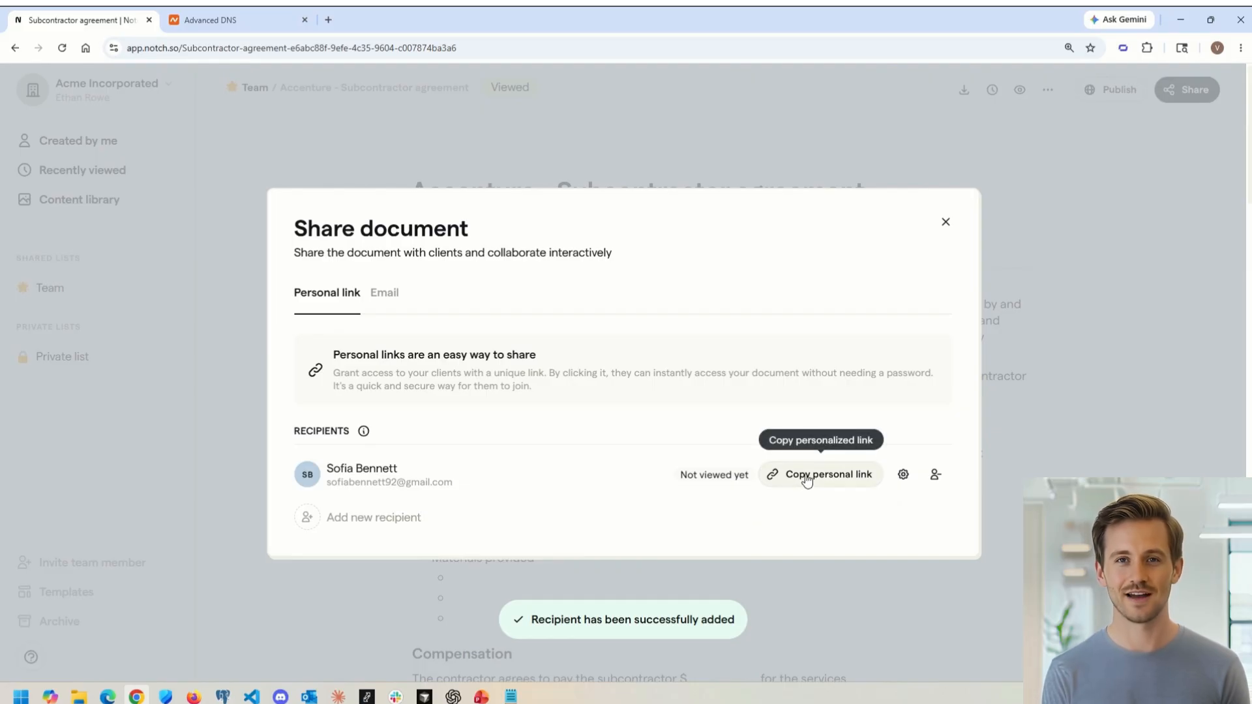
Step: Share the document with the new recipient via email using the default subject and message
click(384, 293)
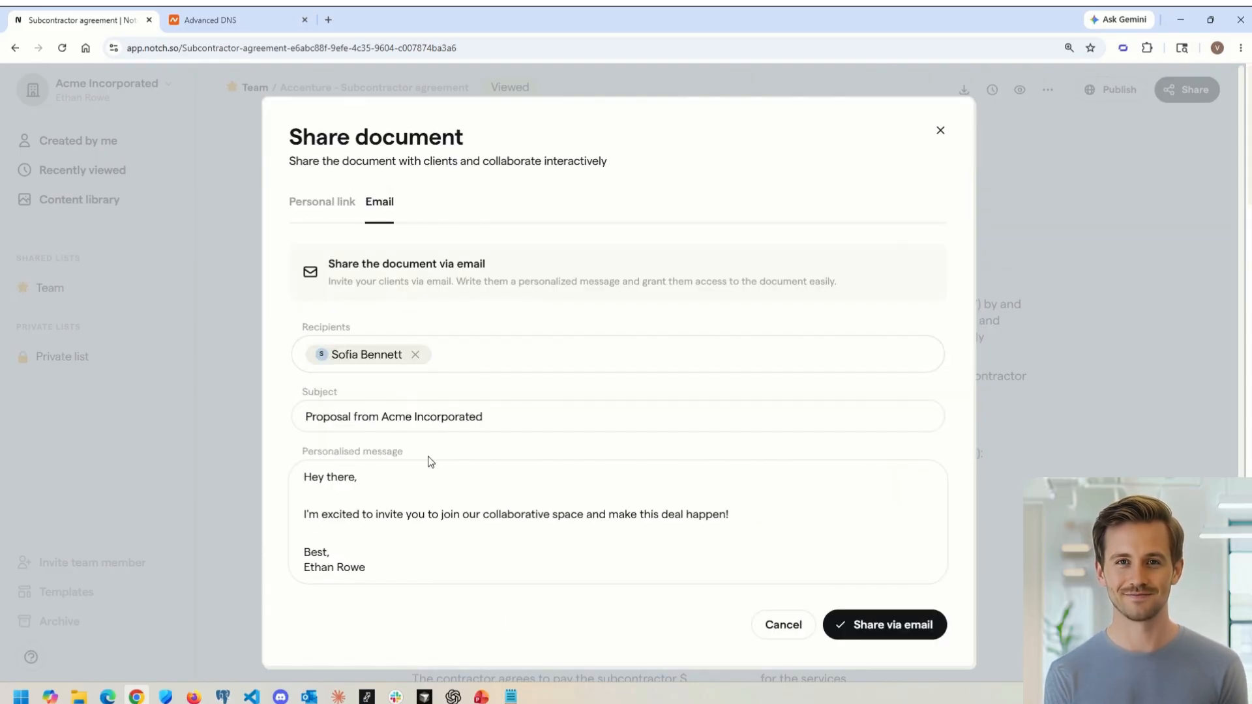
click(866, 624)
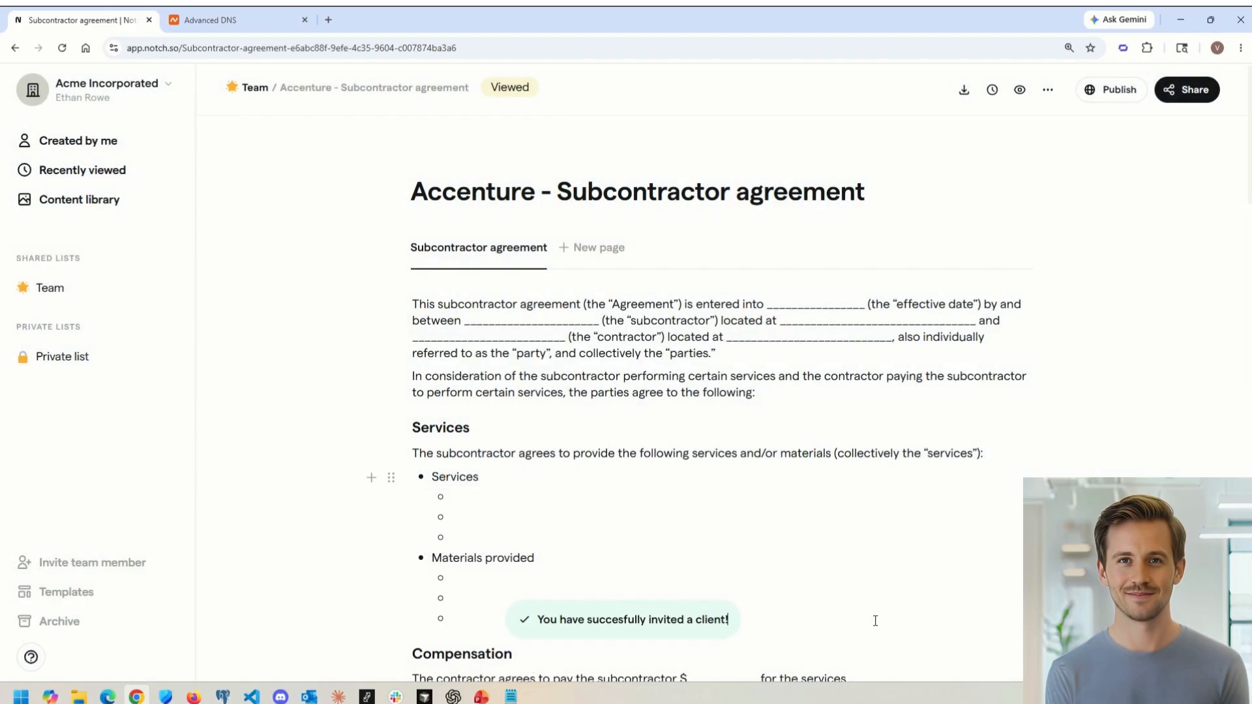
Step: Switch to the recipient's Gmail inbox in the other browser, open the Acme proposal email and follow its Open Space link
click(107, 696)
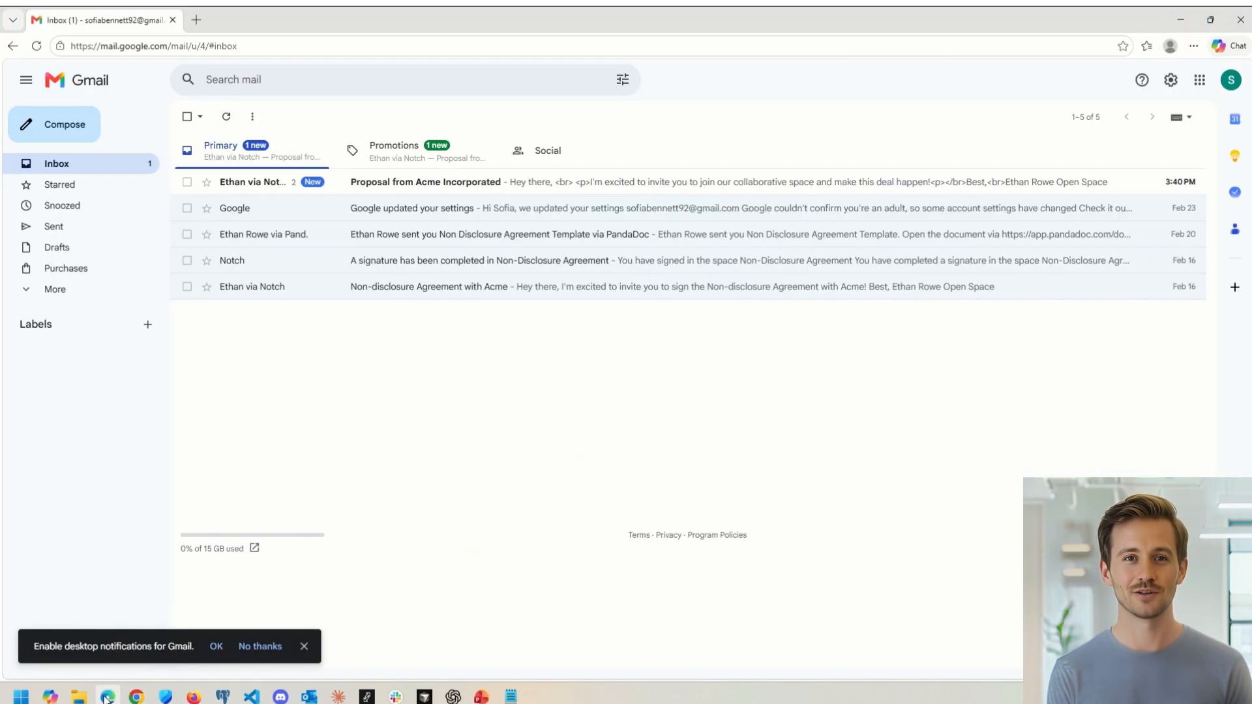
click(399, 186)
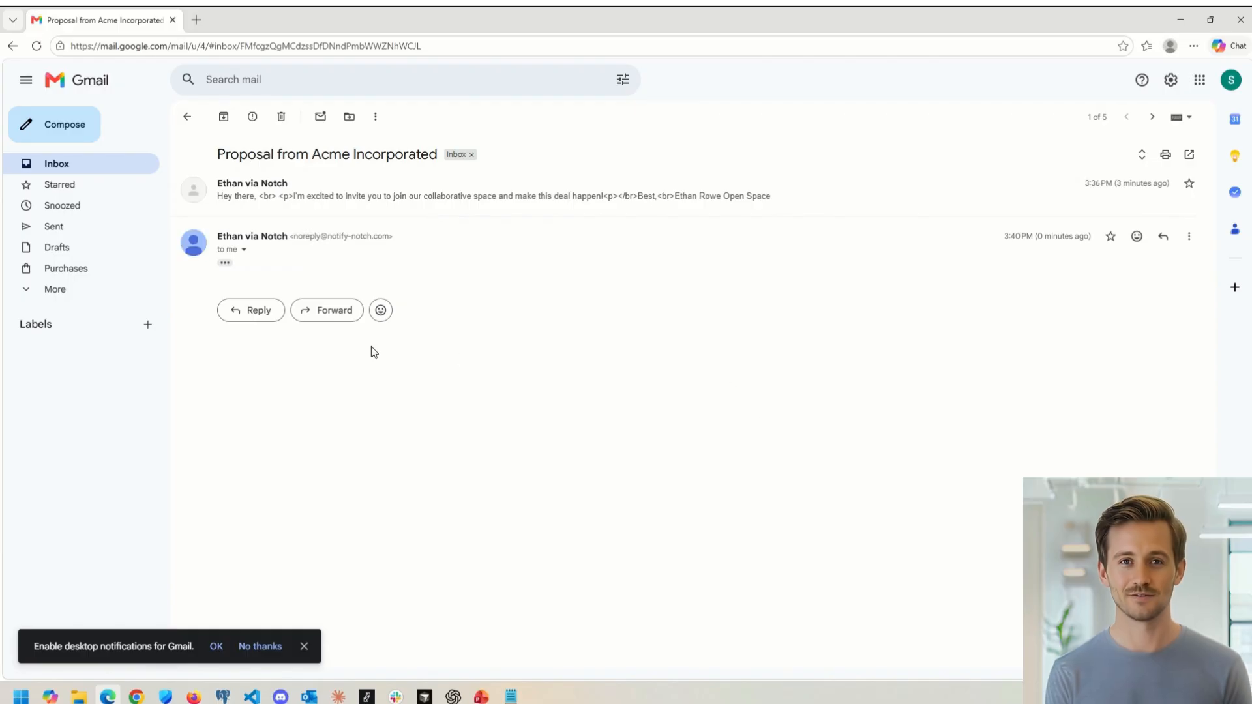
click(315, 199)
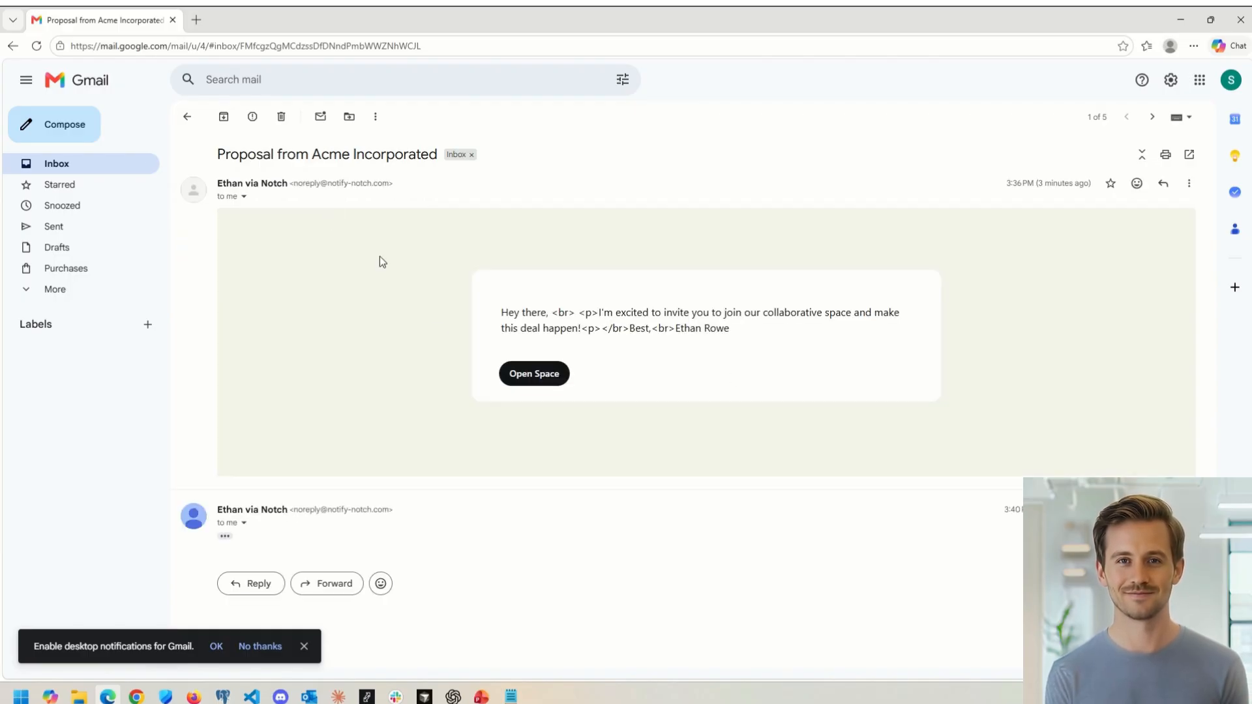
click(557, 377)
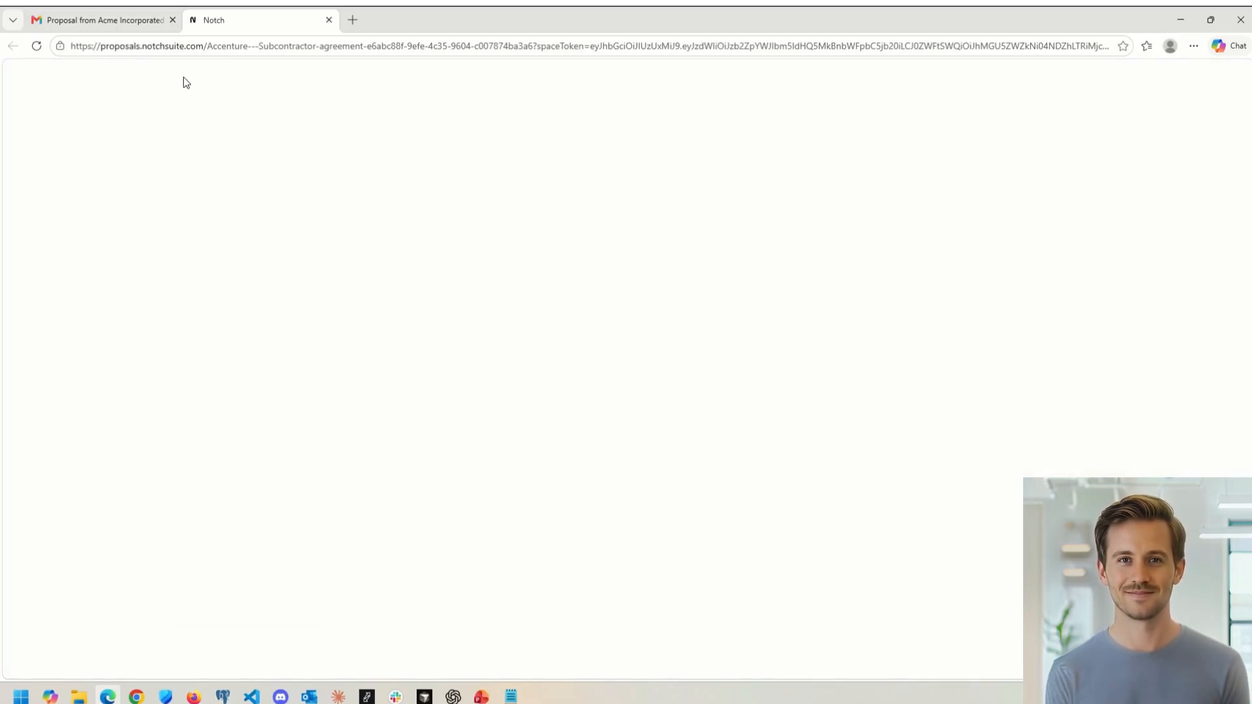